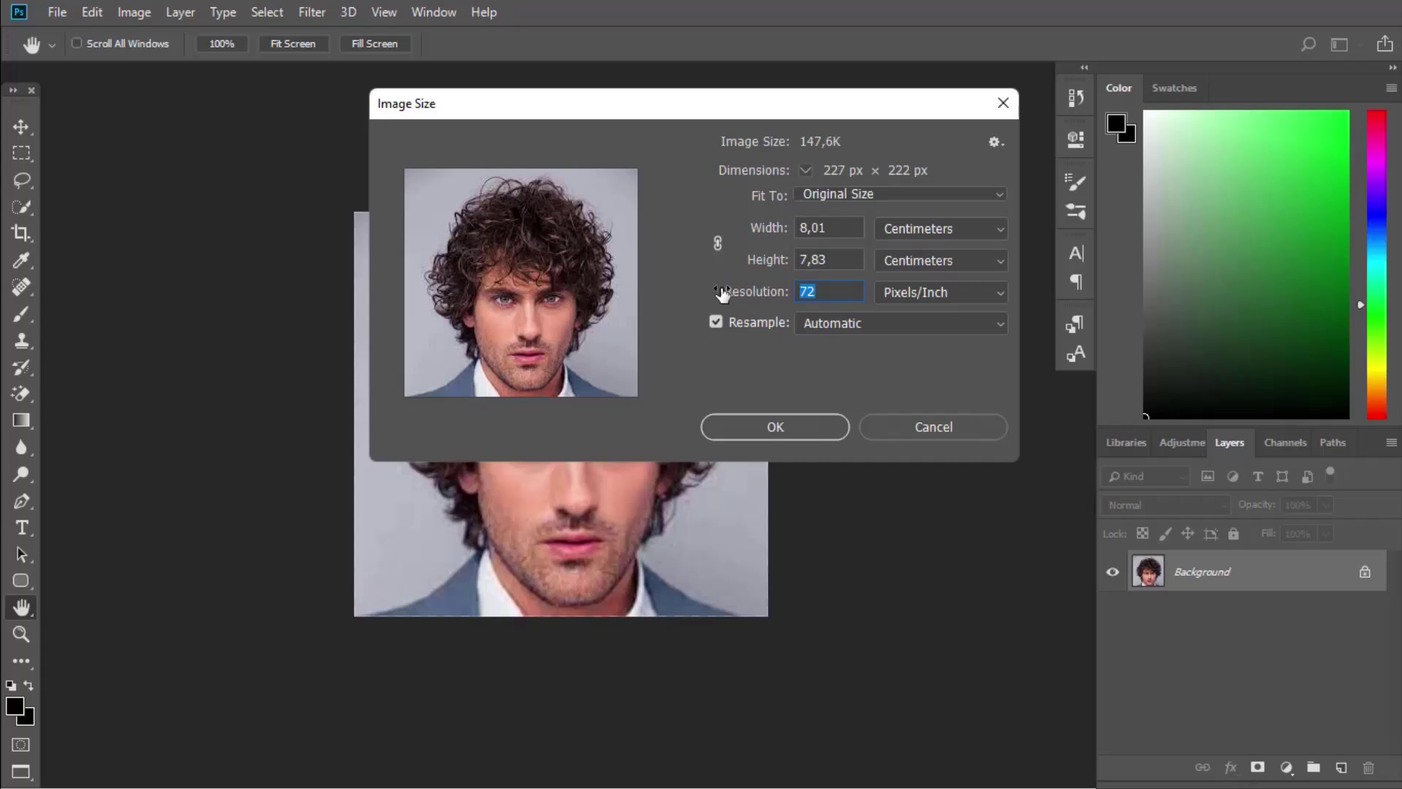
- Set the image resolution to 100 pixels/inch and apply the new image size
text(100)
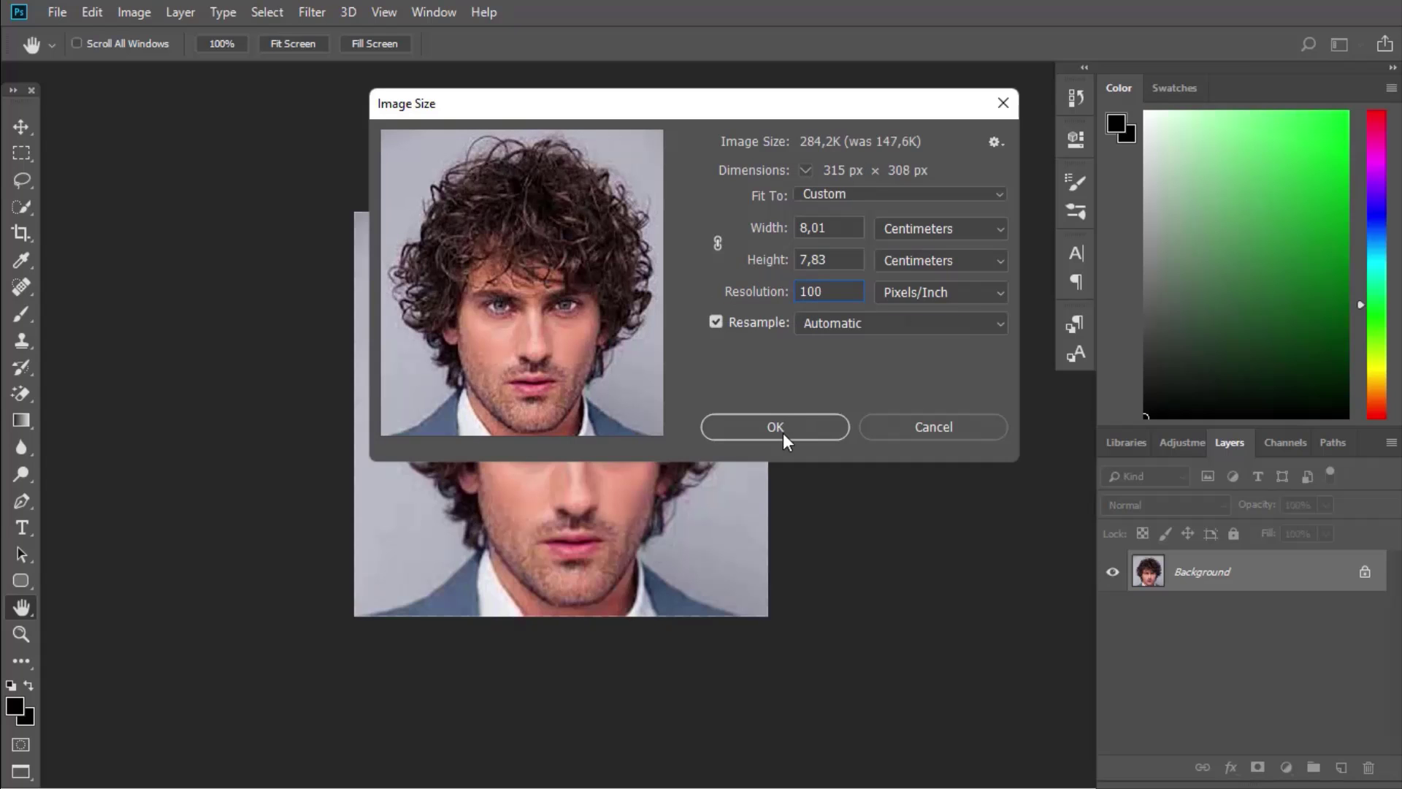
click(778, 428)
drag(918, 477, 766, 466)
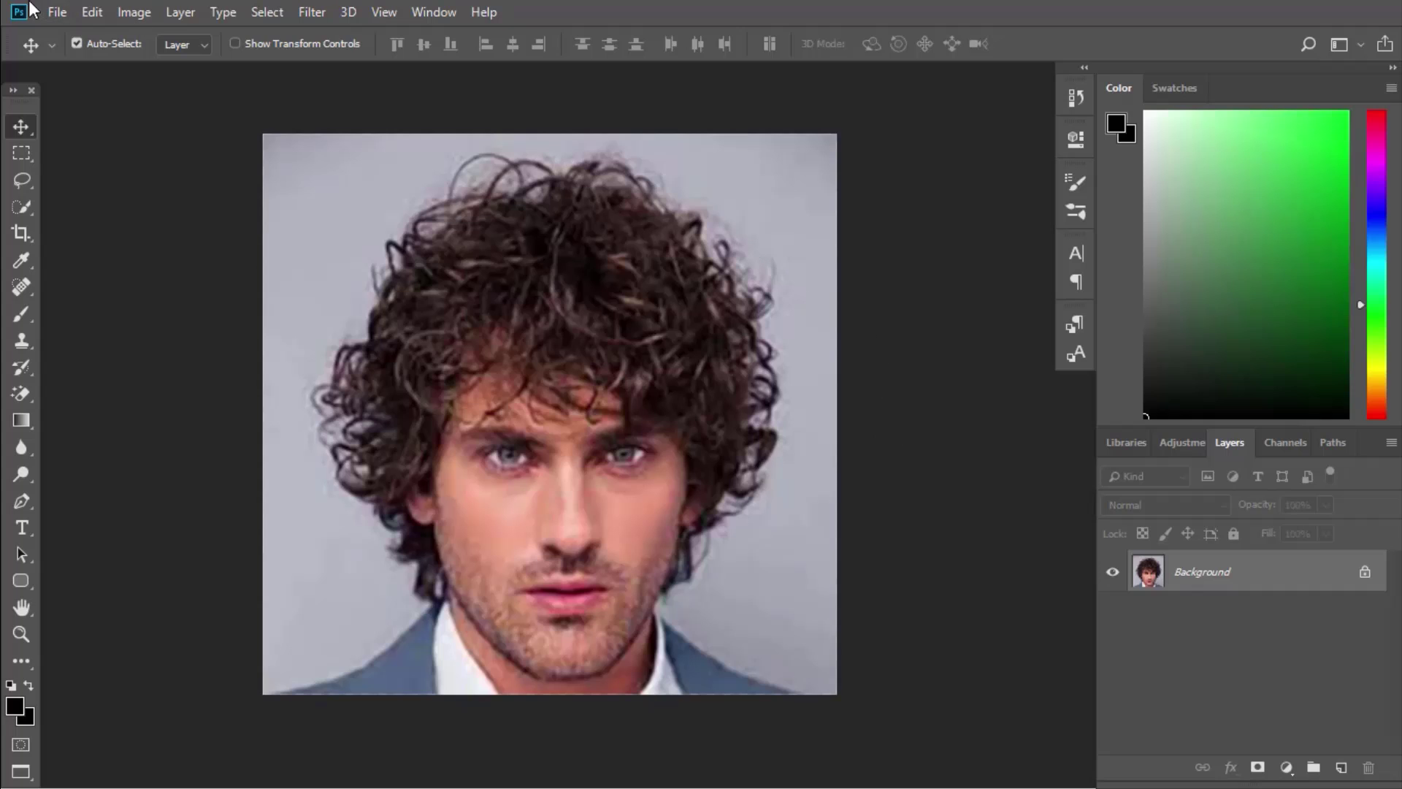
click(57, 12)
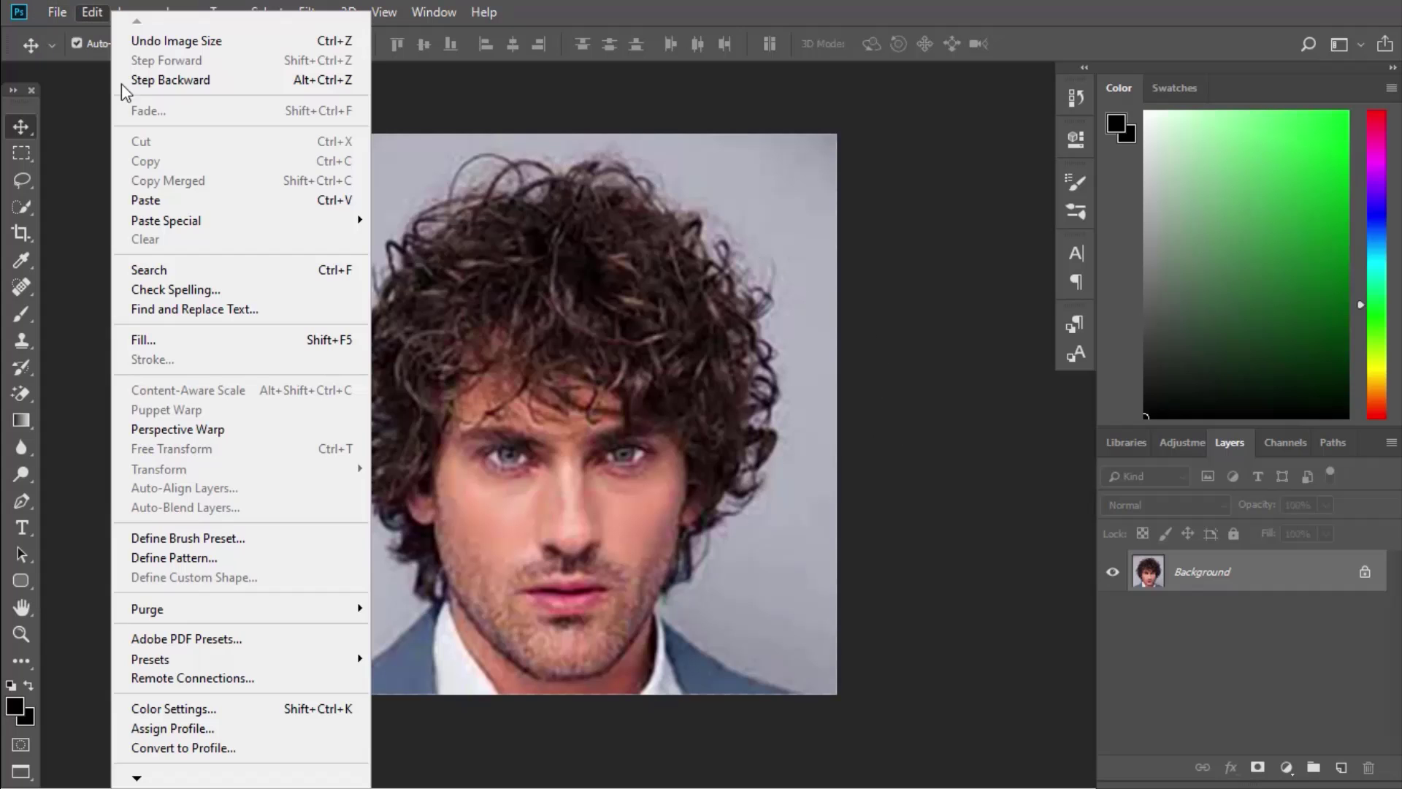
click(76, 203)
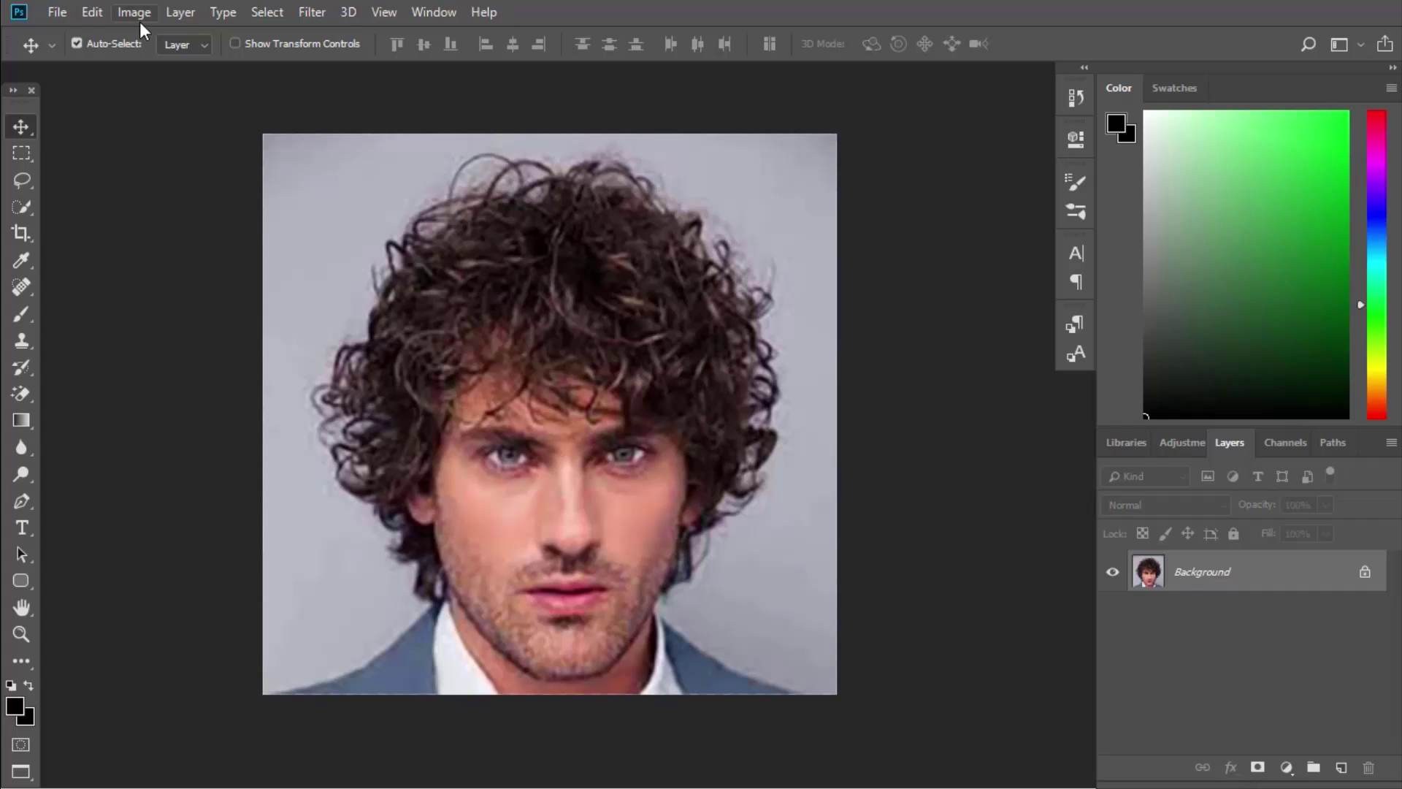
- Start a Pen tool path just below the photo's lower-right edge and trace the jacket shoulder up to the neck
click(21, 501)
click(90, 497)
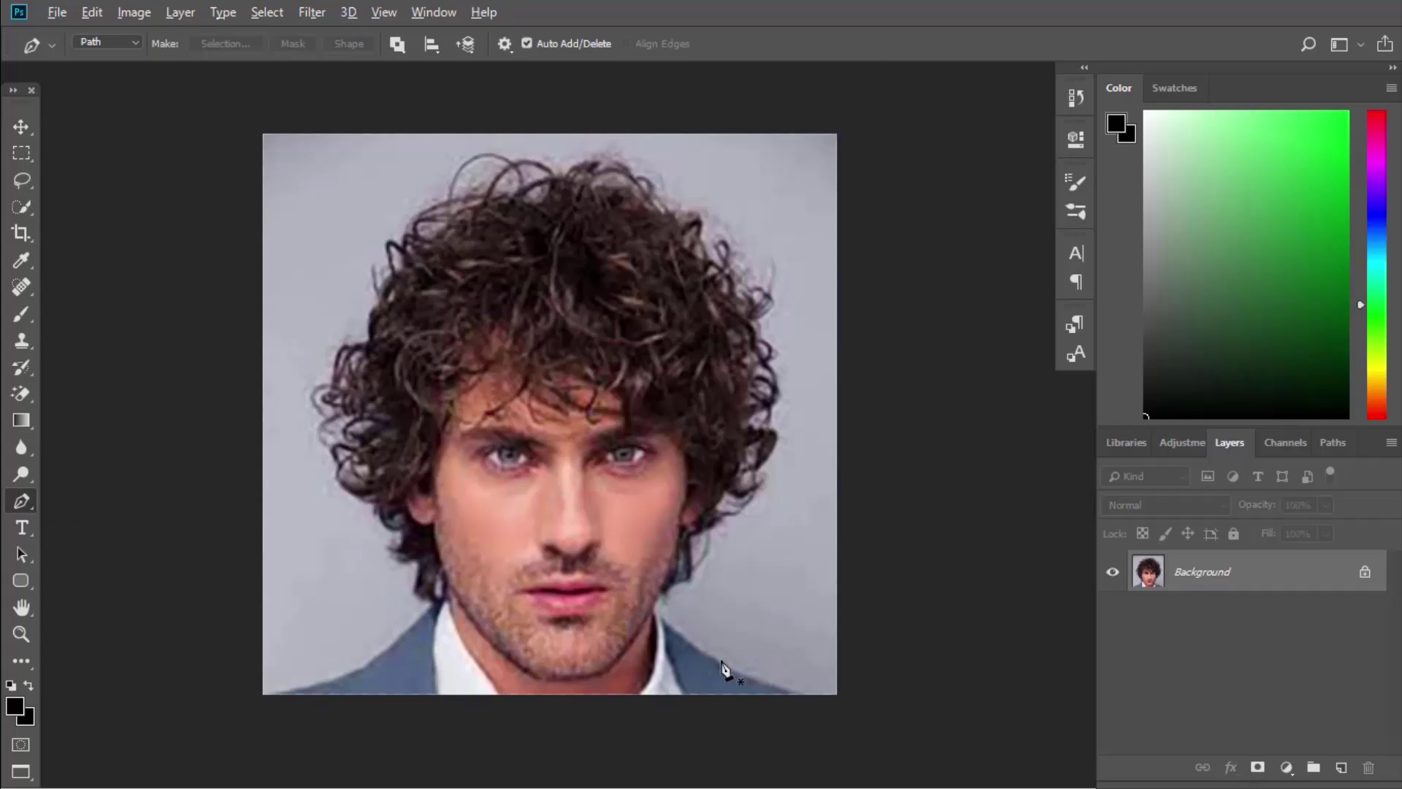
scroll(721, 668, up, 3)
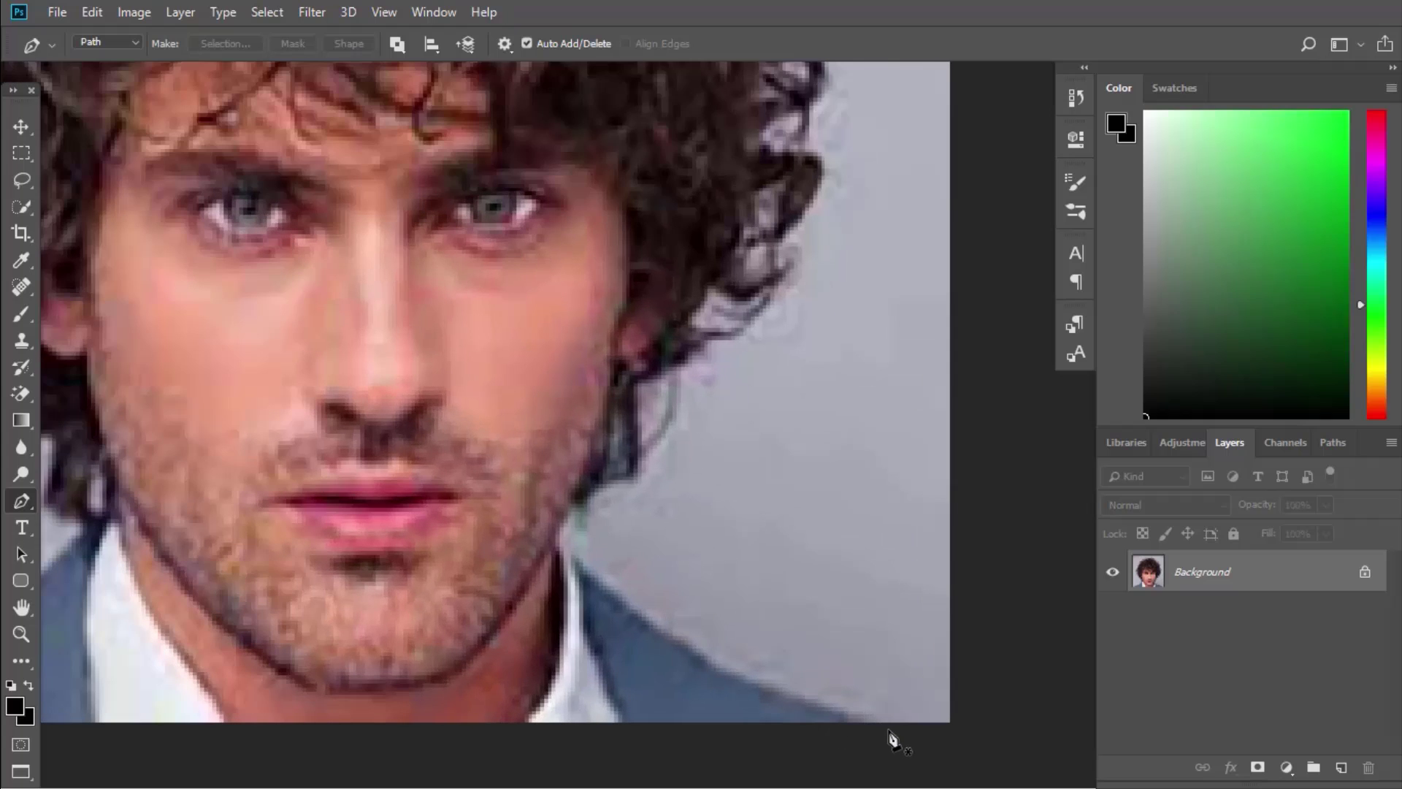
click(891, 730)
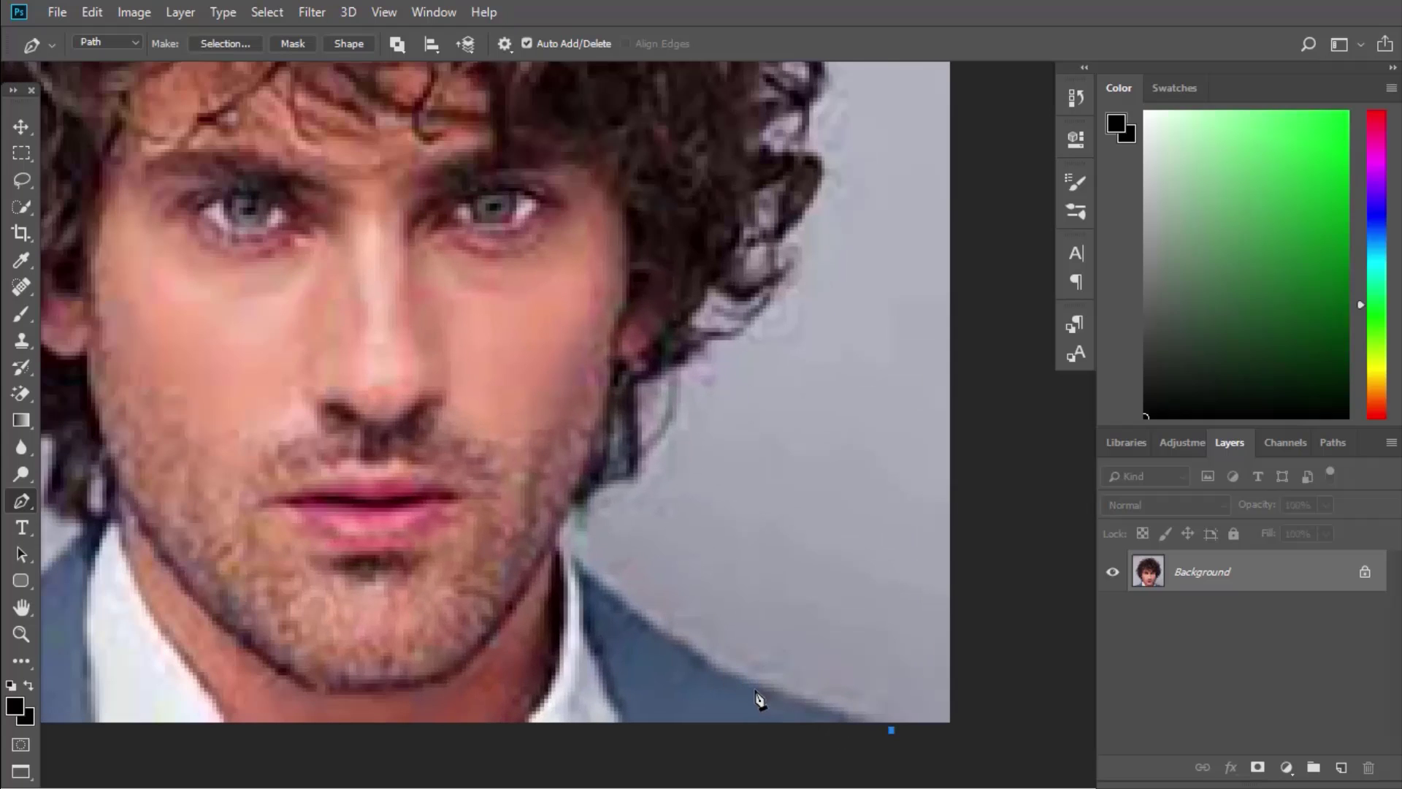
drag(747, 682, 712, 664)
drag(634, 609, 575, 535)
click(571, 510)
- Continue the path from the neck up around the lower curls on the right side of the portrait
drag(608, 498, 653, 458)
drag(693, 383, 739, 340)
click(704, 367)
click(790, 296)
click(802, 273)
click(802, 244)
click(808, 231)
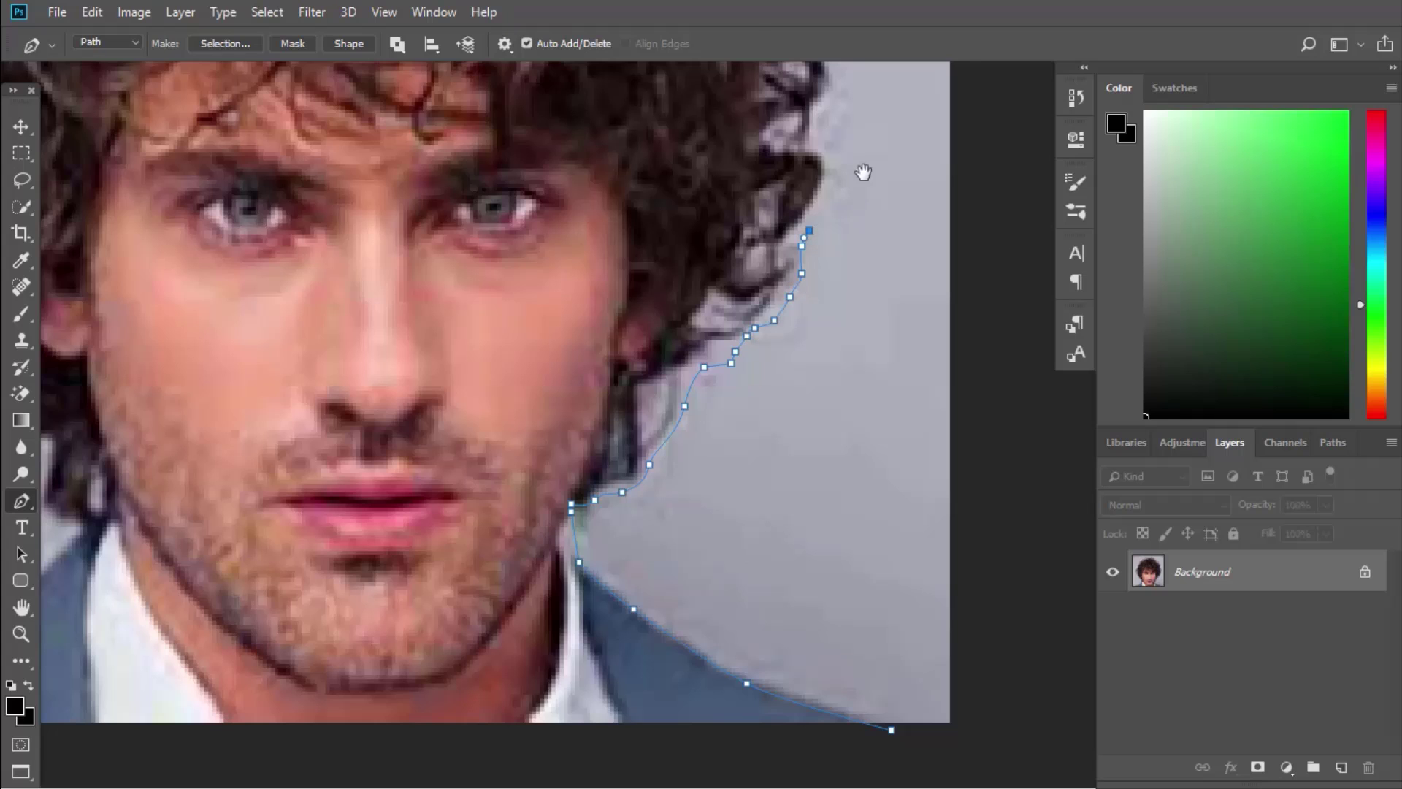
- Extend the path up the outer edge of the hair on the right side of the head
drag(864, 172, 892, 440)
click(854, 466)
click(853, 396)
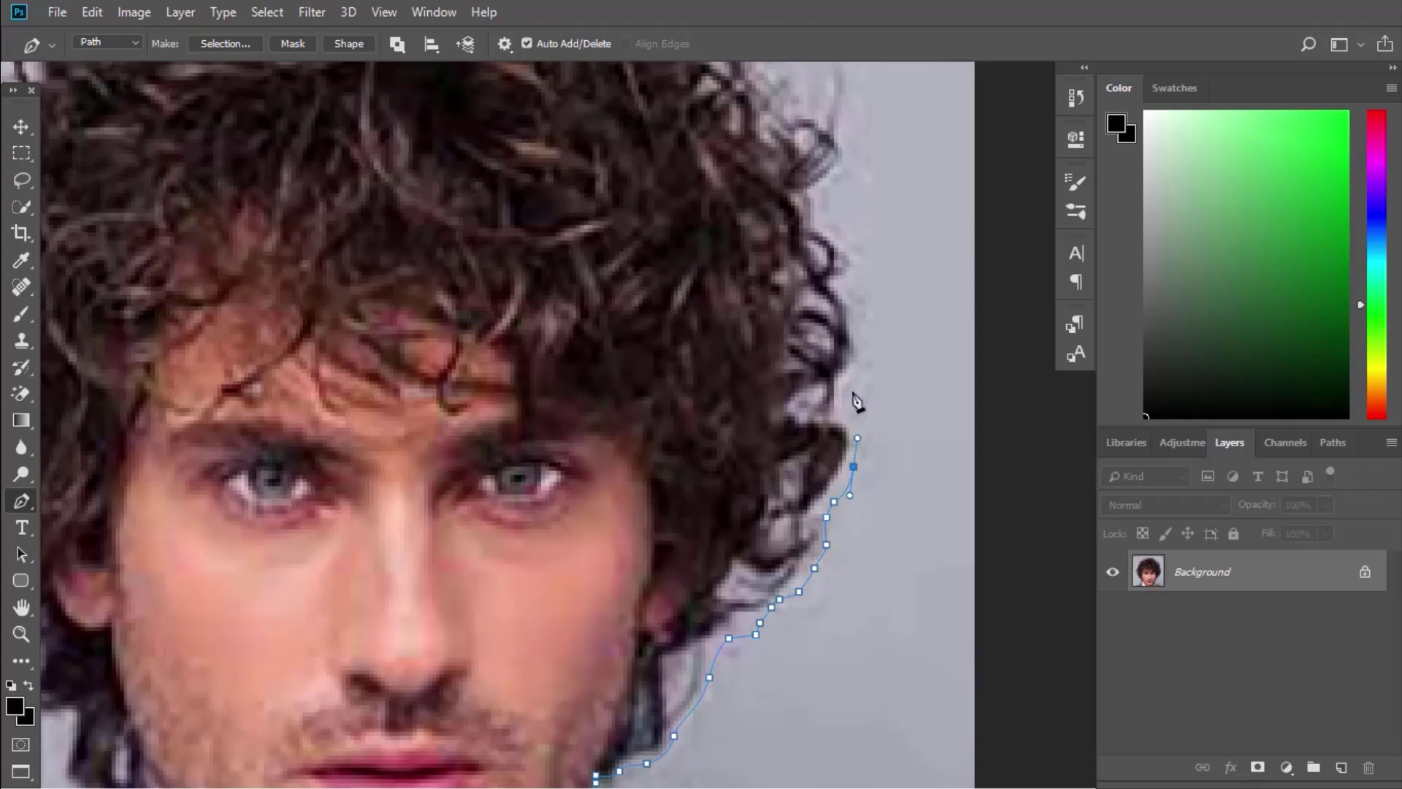
drag(865, 330, 862, 296)
click(857, 268)
click(838, 204)
drag(873, 197, 864, 353)
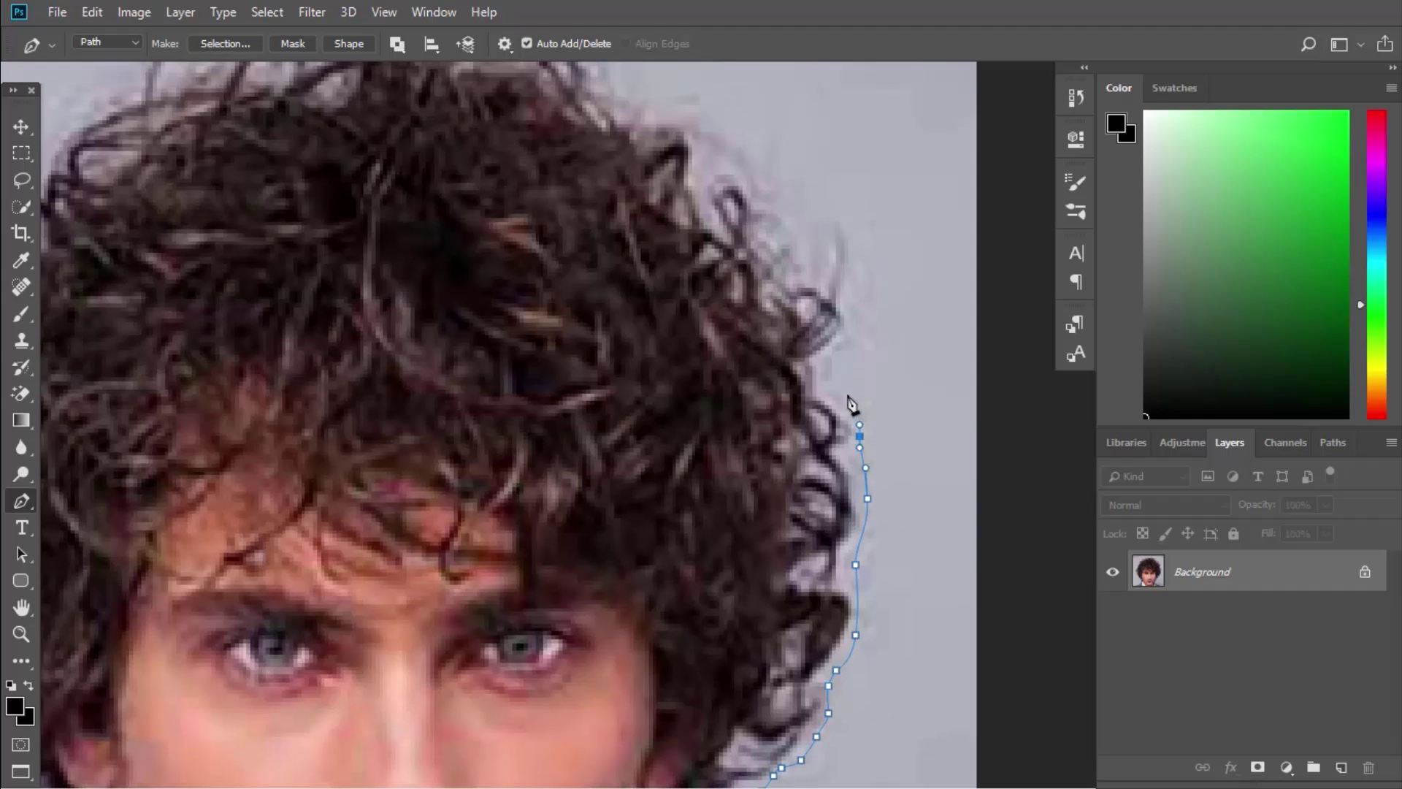
click(832, 376)
drag(840, 354, 851, 341)
- Curve the path around the upper-right hair and across the crown of the head
drag(834, 257, 878, 350)
click(865, 326)
drag(806, 252, 783, 228)
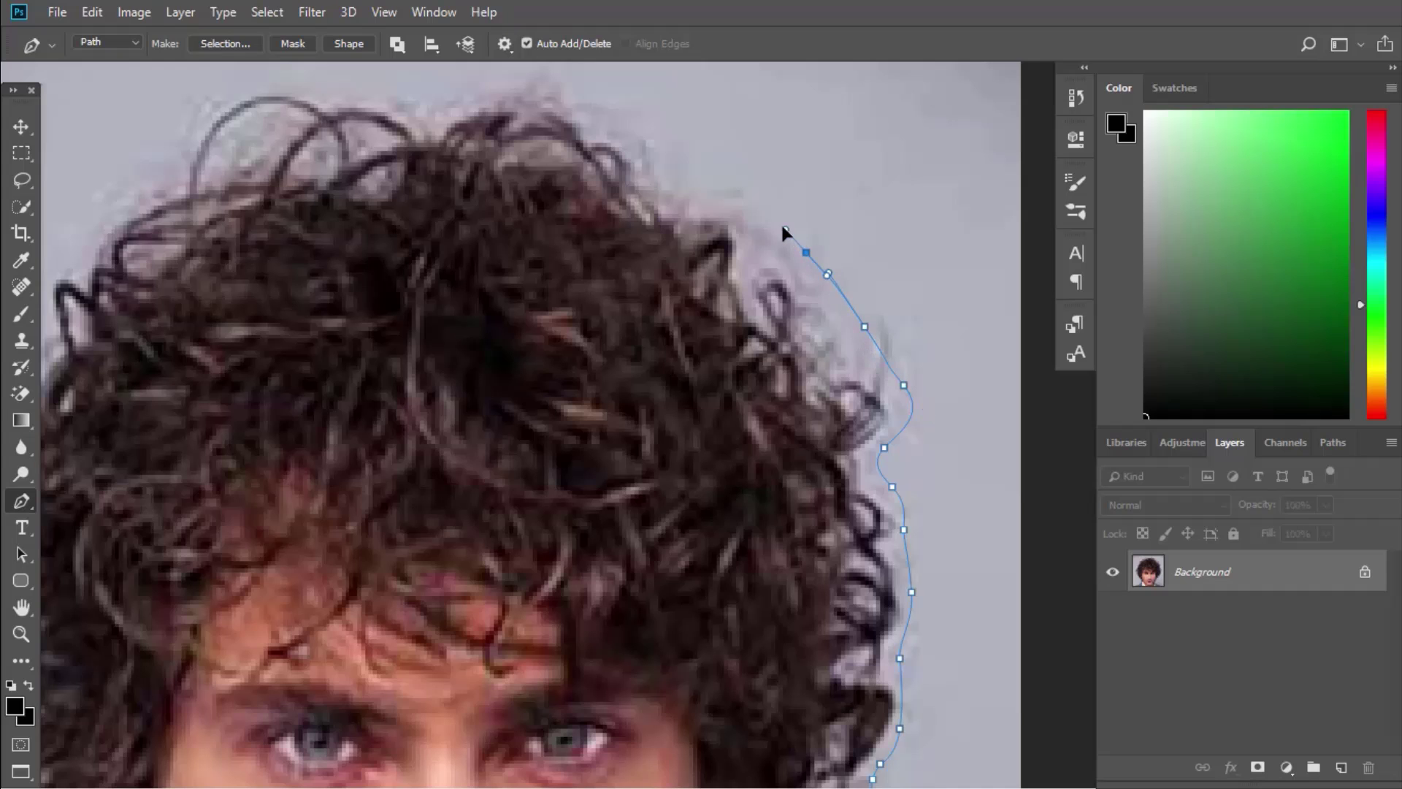
drag(720, 188, 896, 236)
drag(847, 198, 817, 177)
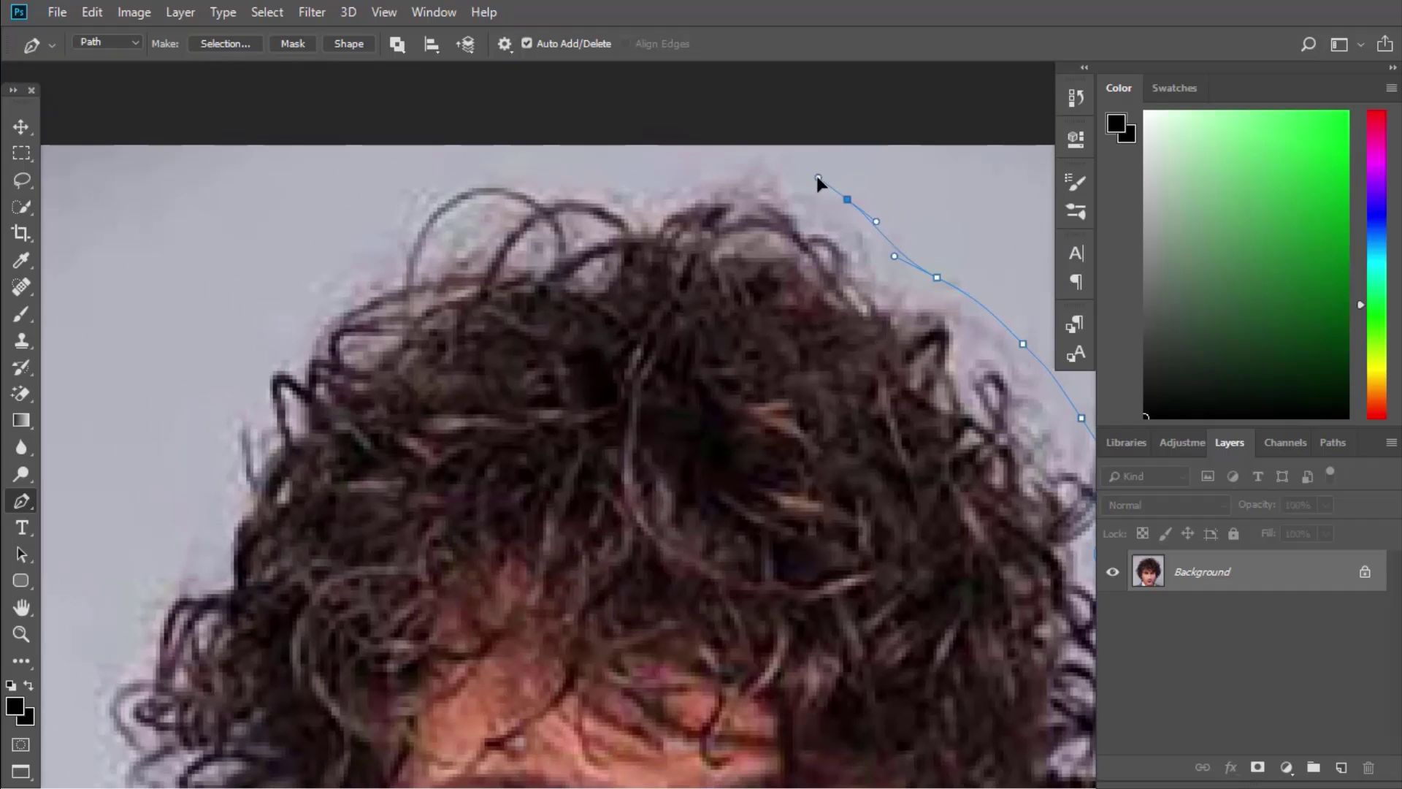
drag(702, 176, 651, 188)
click(589, 180)
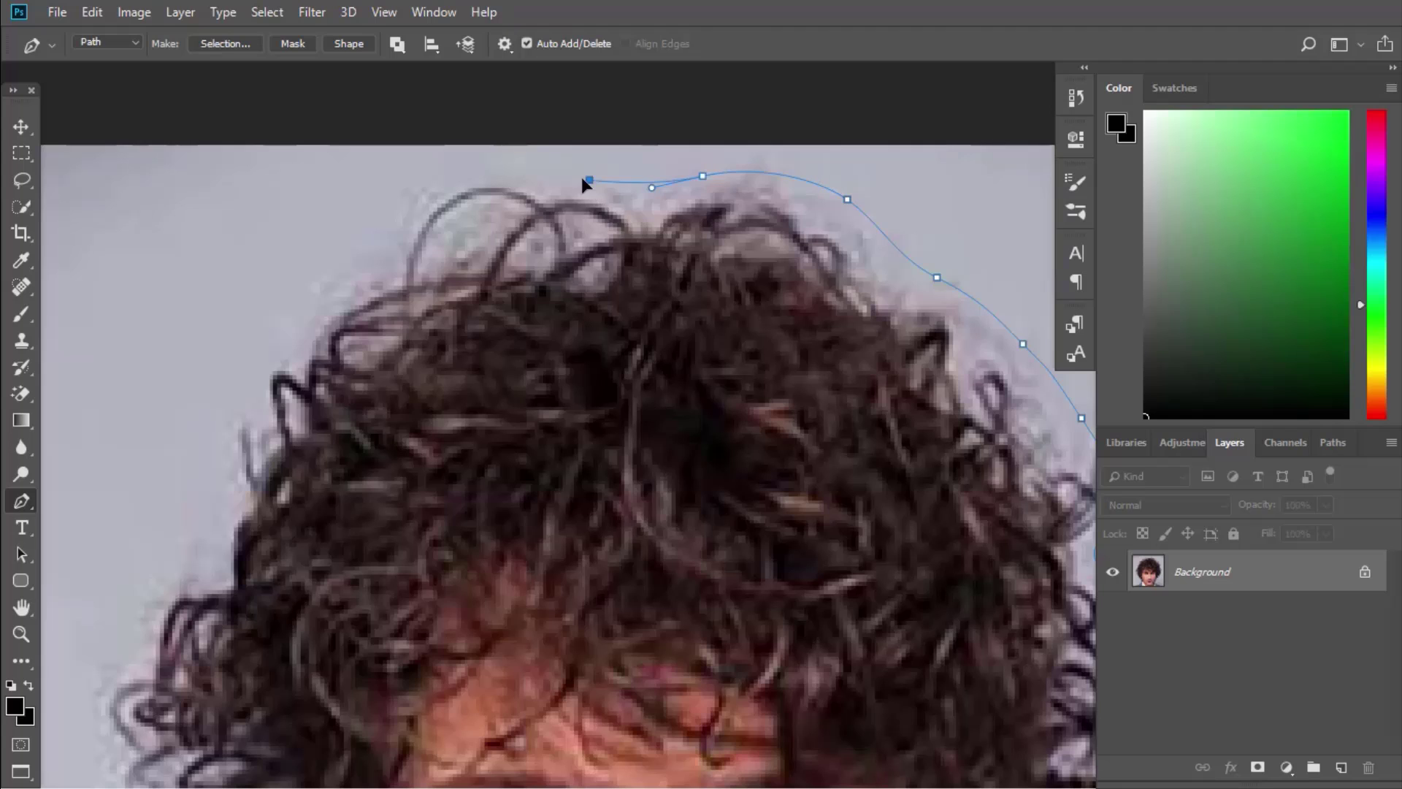
- Trace the path from the crown down the outer edge of the curls on the left side of the head
drag(450, 179, 400, 207)
drag(367, 251, 572, 213)
drag(512, 246, 436, 390)
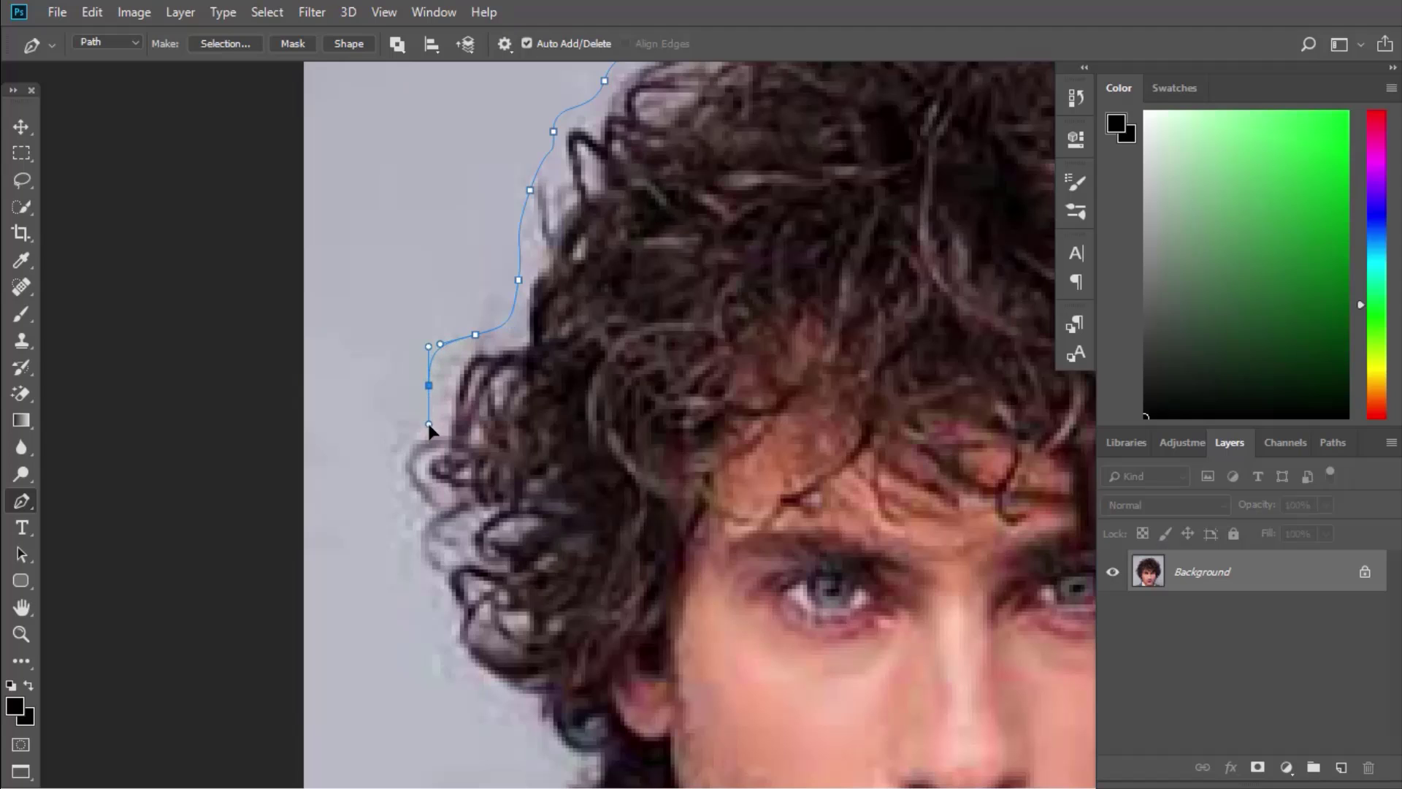
drag(386, 444, 454, 350)
drag(487, 443, 382, 345)
click(569, 538)
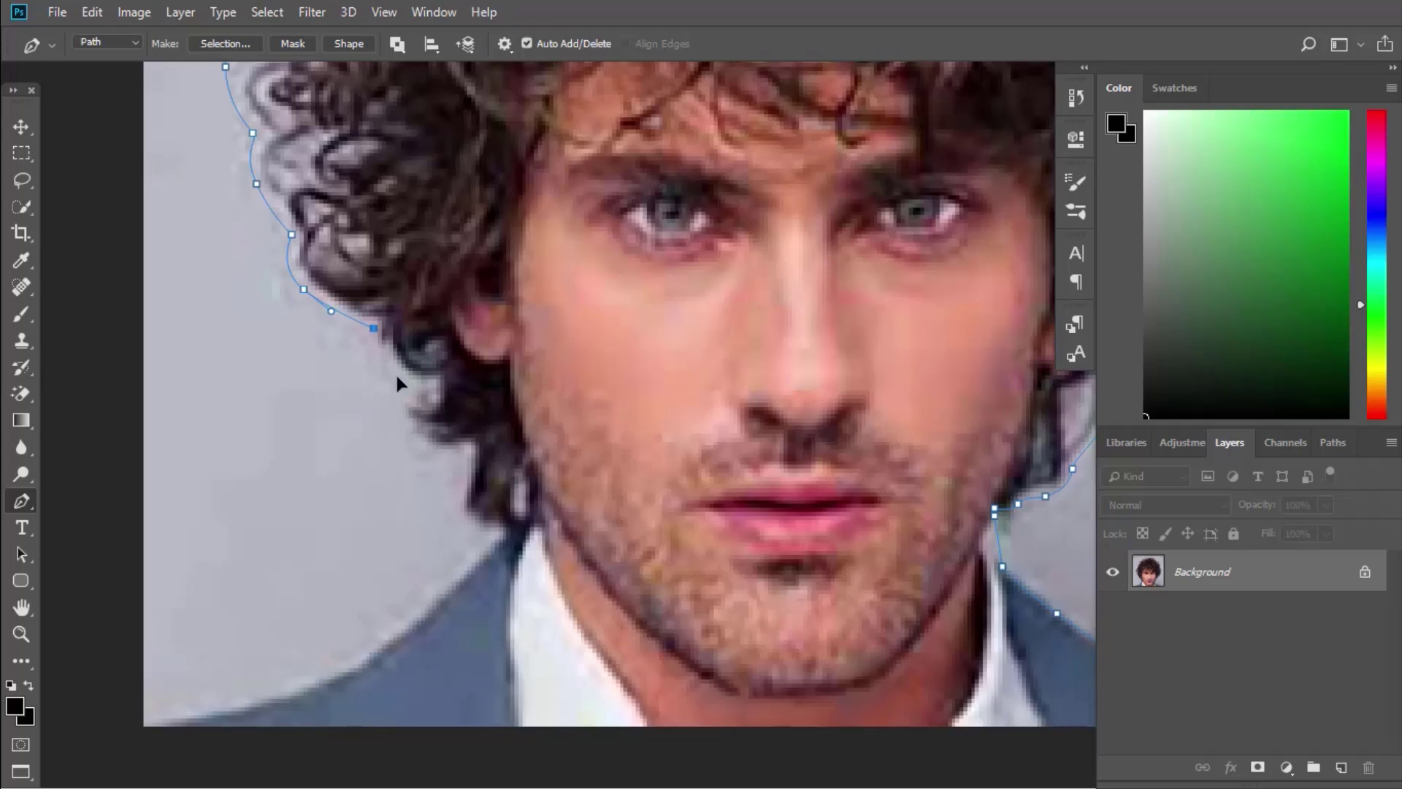
- Outline the lower curls below the left-hand ear down to the jacket collar
click(428, 387)
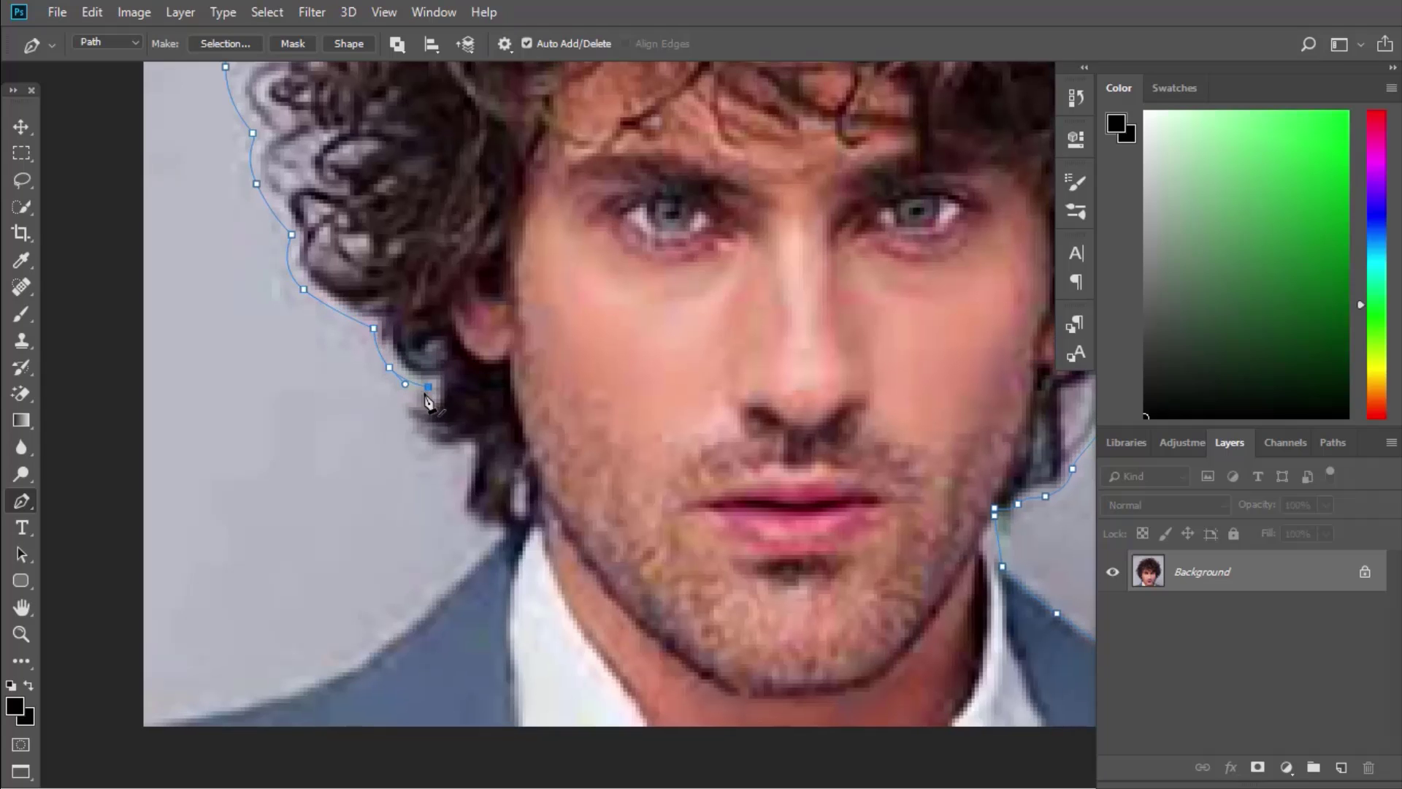
click(420, 449)
click(448, 456)
click(467, 453)
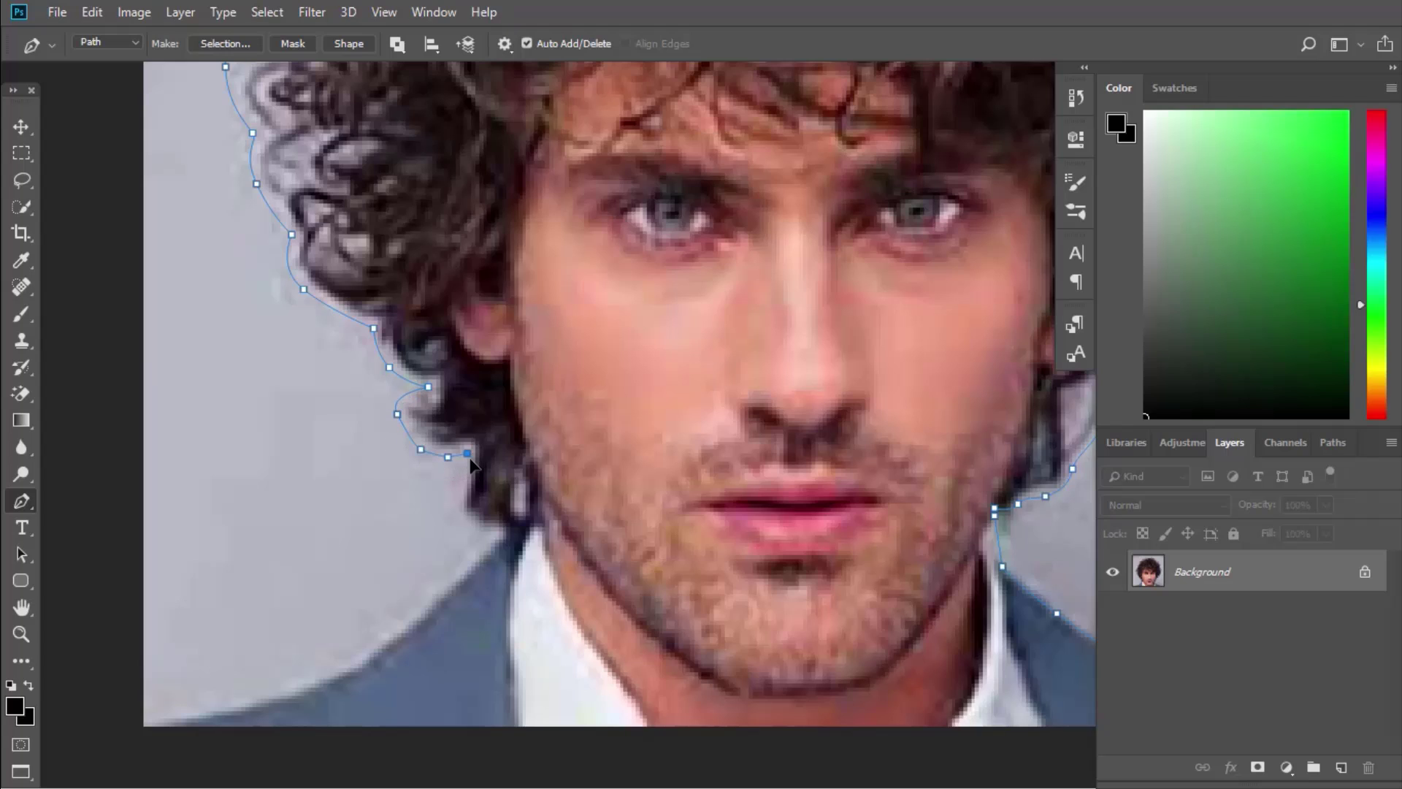
click(479, 527)
click(494, 527)
click(507, 527)
- Trace the left-hand shoulder past the canvas edge and close the path below the photo at its starting point
drag(422, 617, 418, 568)
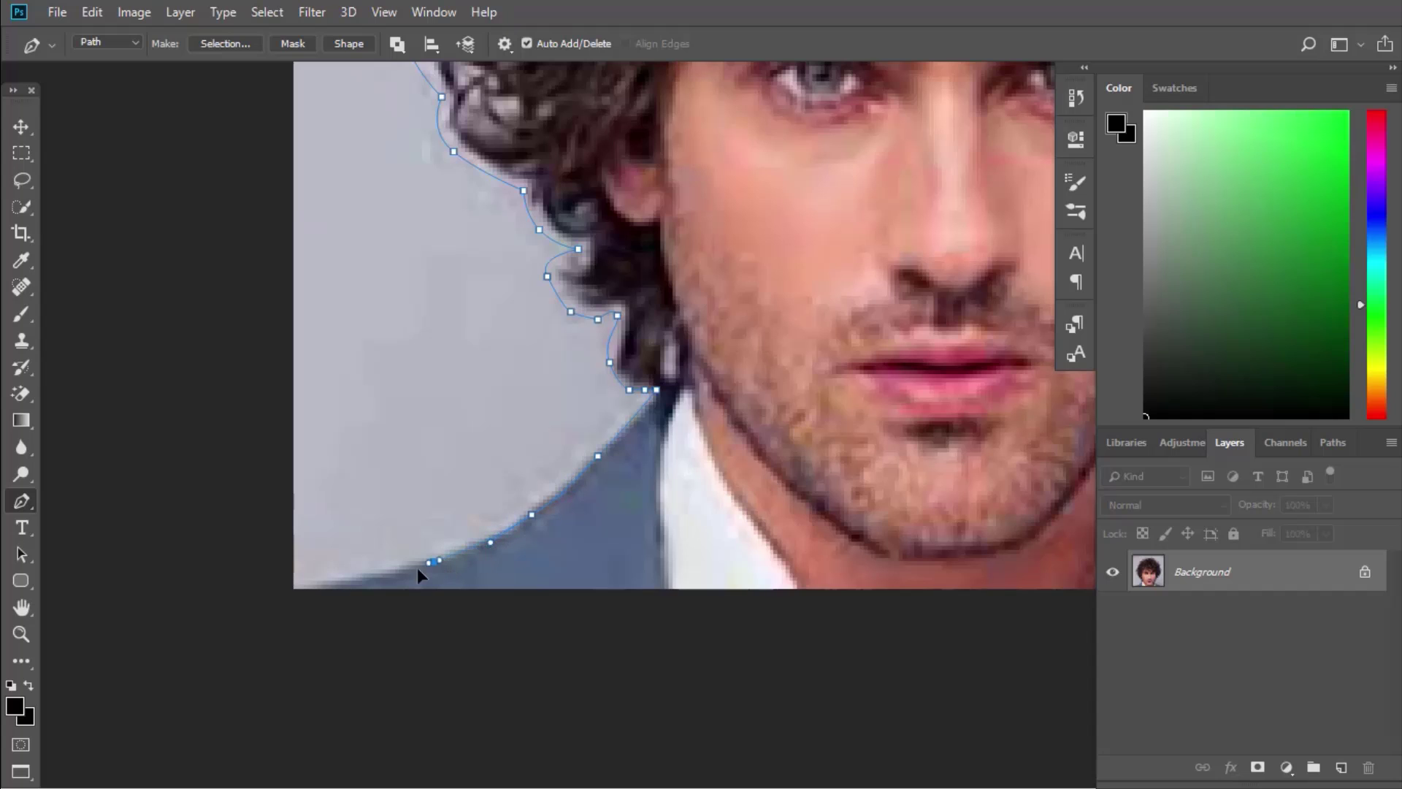
click(377, 577)
click(282, 597)
scroll(285, 598, down, 1)
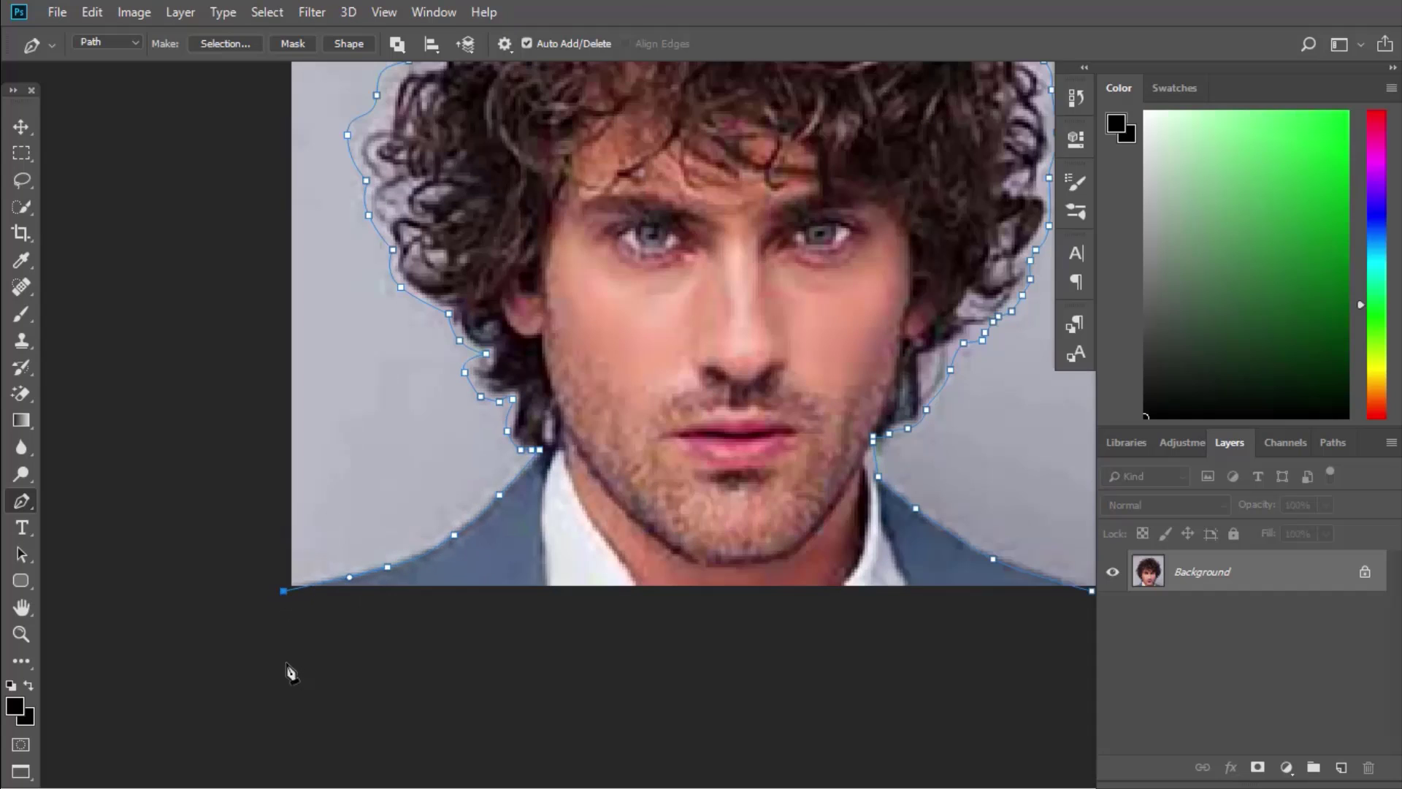
click(287, 662)
scroll(287, 663, down, 2)
click(960, 643)
click(961, 595)
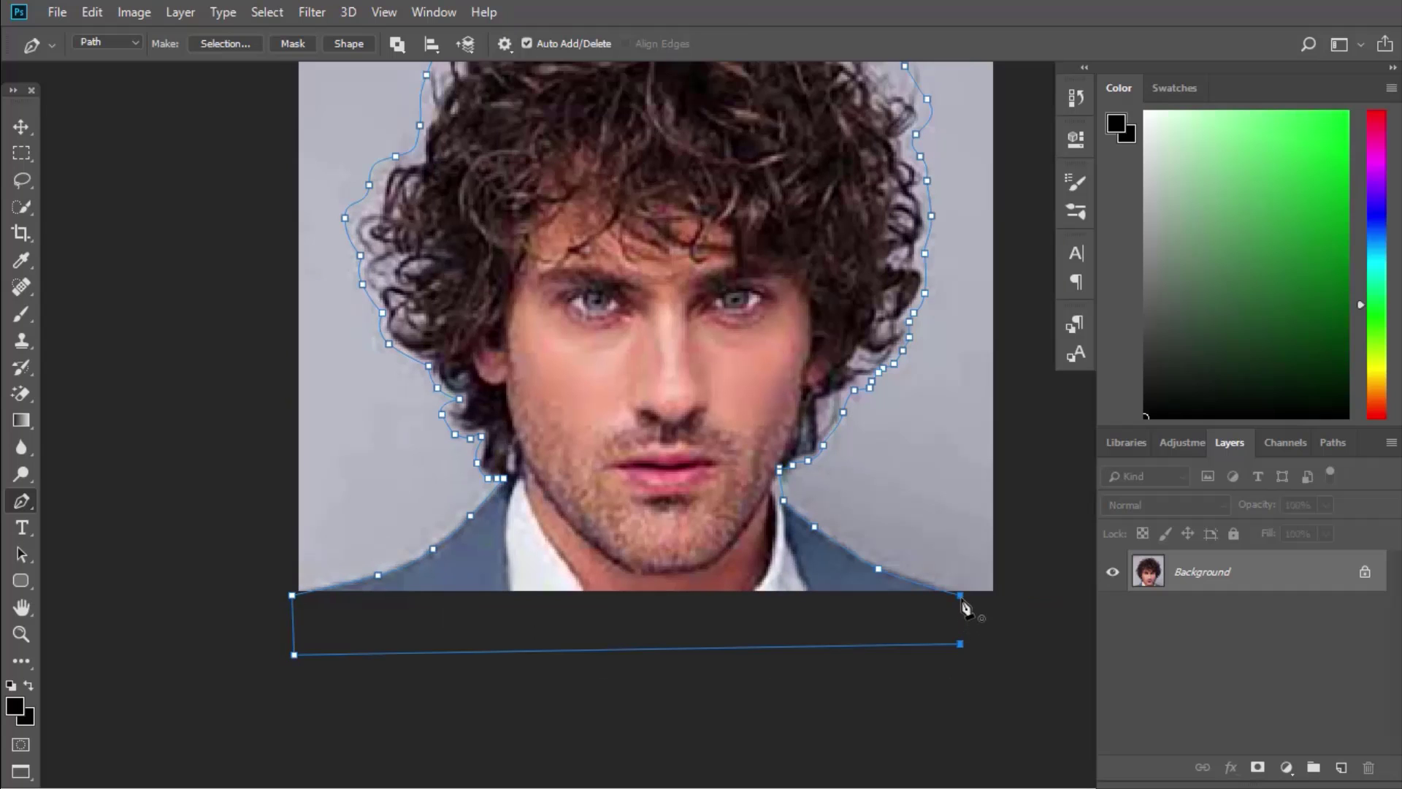
- Convert the closed path into a new anti-aliased selection with a feather radius of 0 pixels
scroll(471, 447, down, 2)
scroll(763, 95, up, 2)
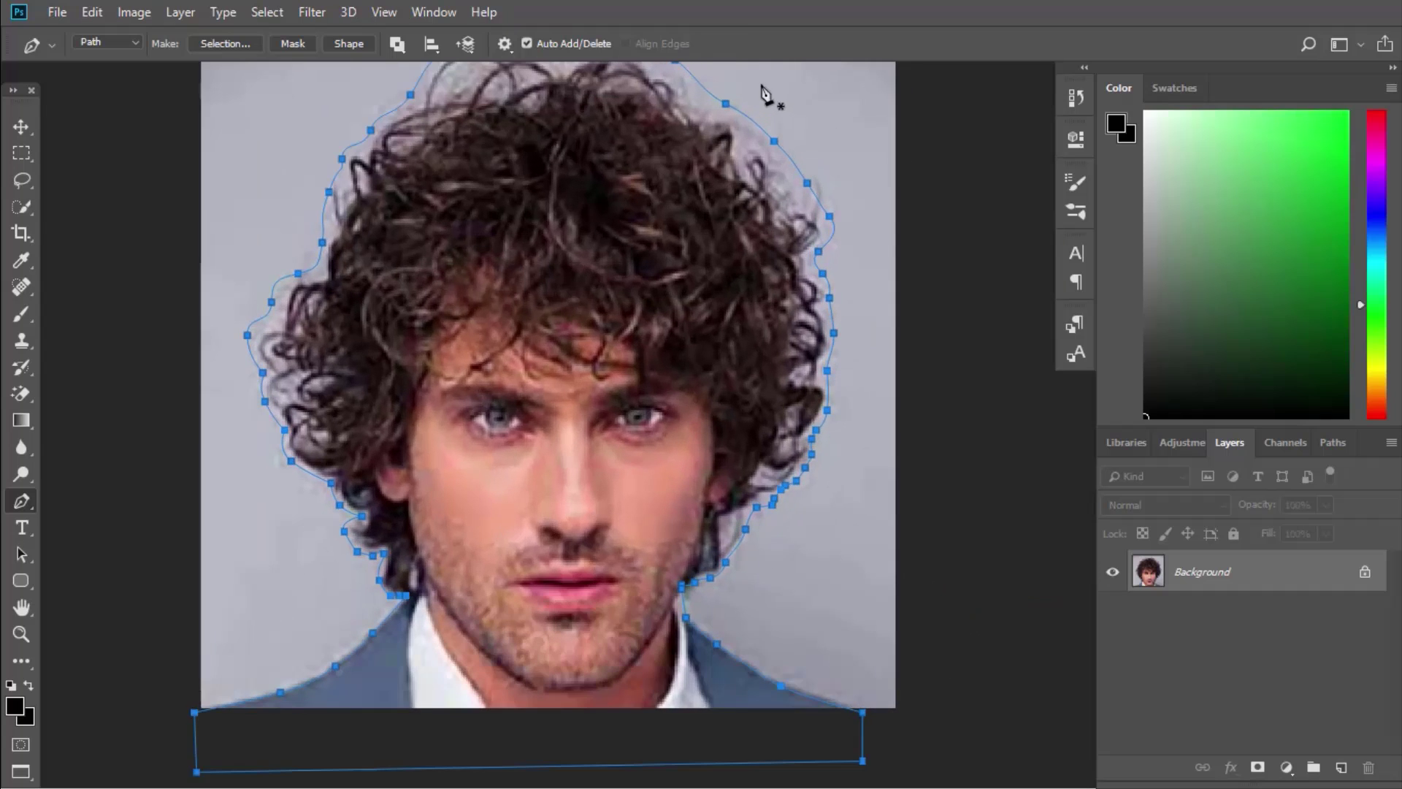
scroll(577, 402, down, 1)
right_click(537, 212)
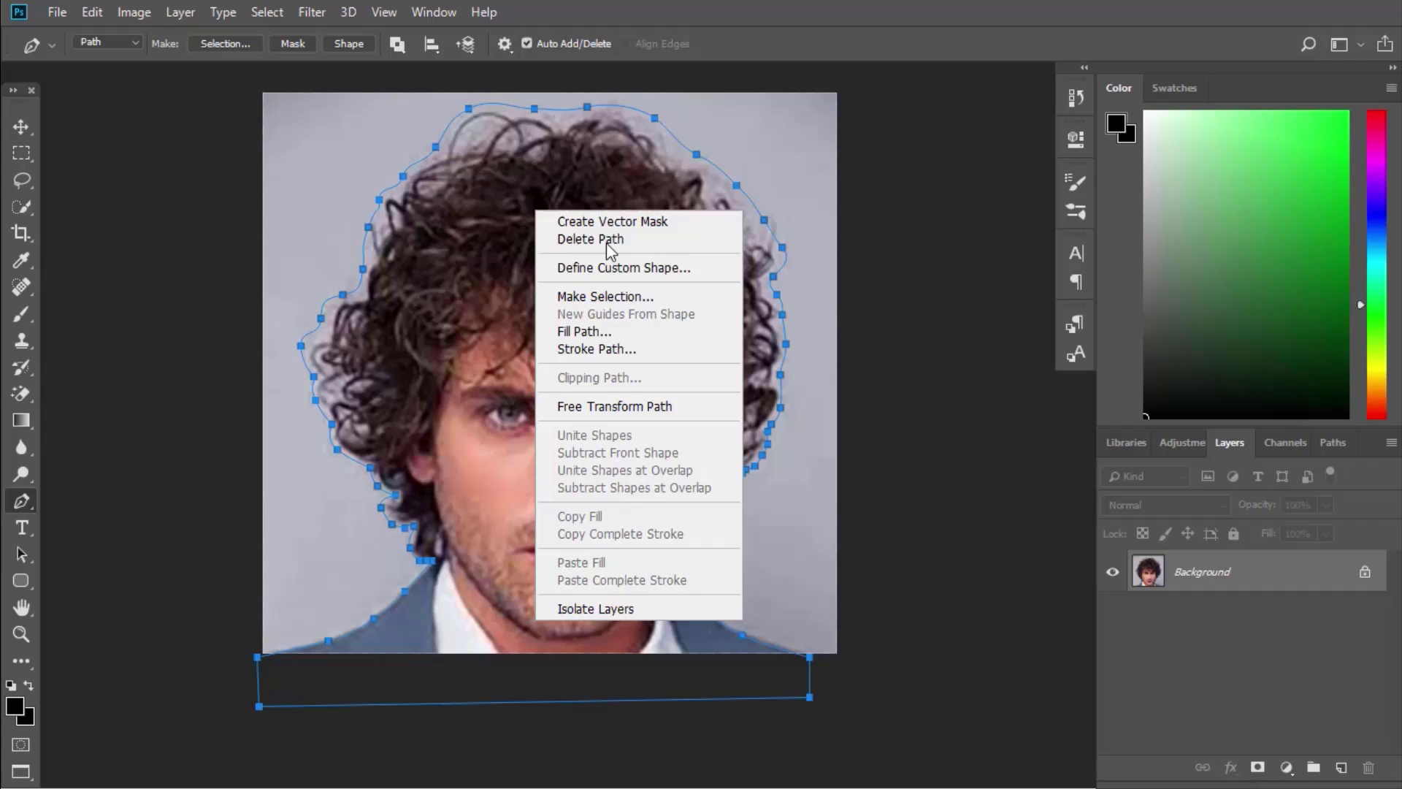
click(627, 296)
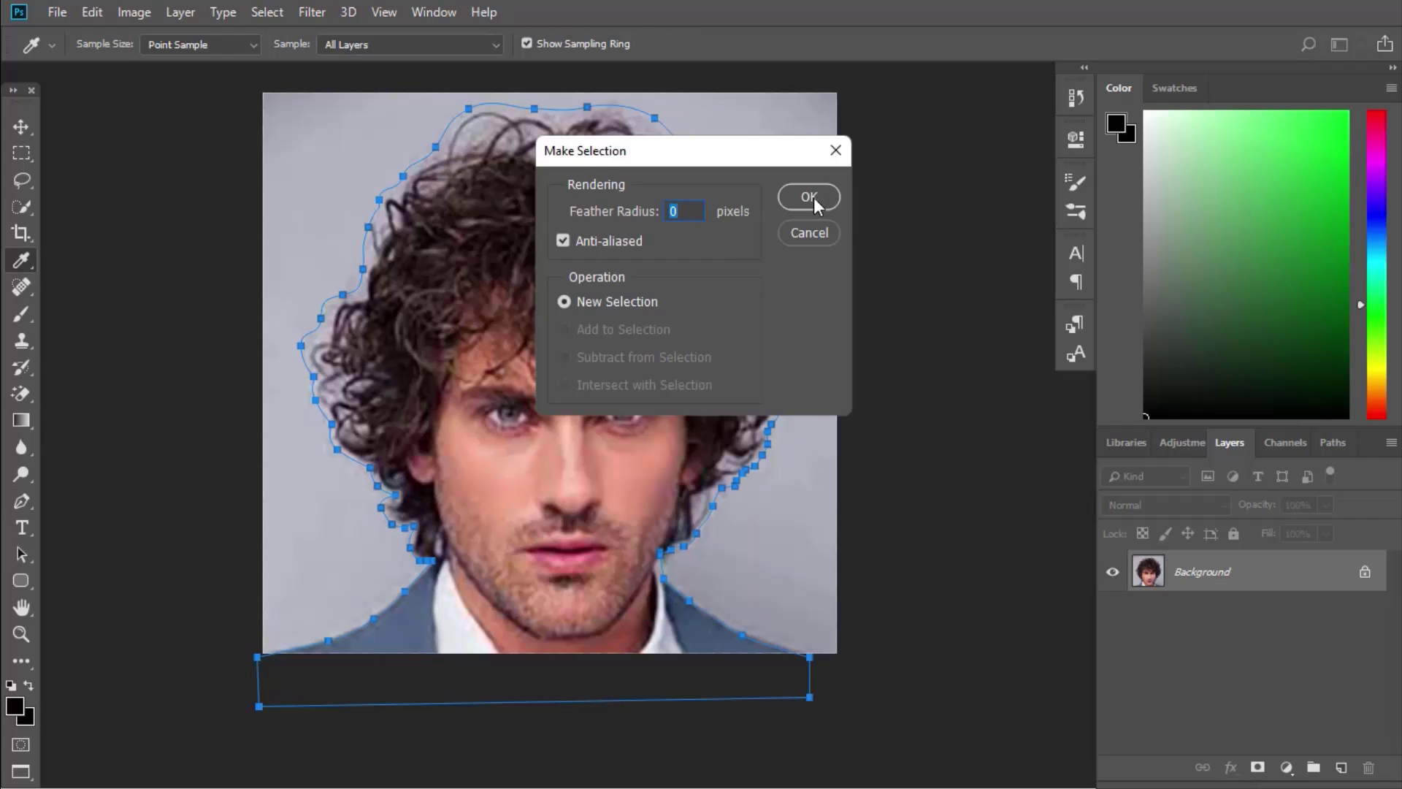
key(Return)
- Open Select and Mask and brush the Refine Edge tool around the whole hair outline to remove the leftover background
click(266, 12)
click(367, 278)
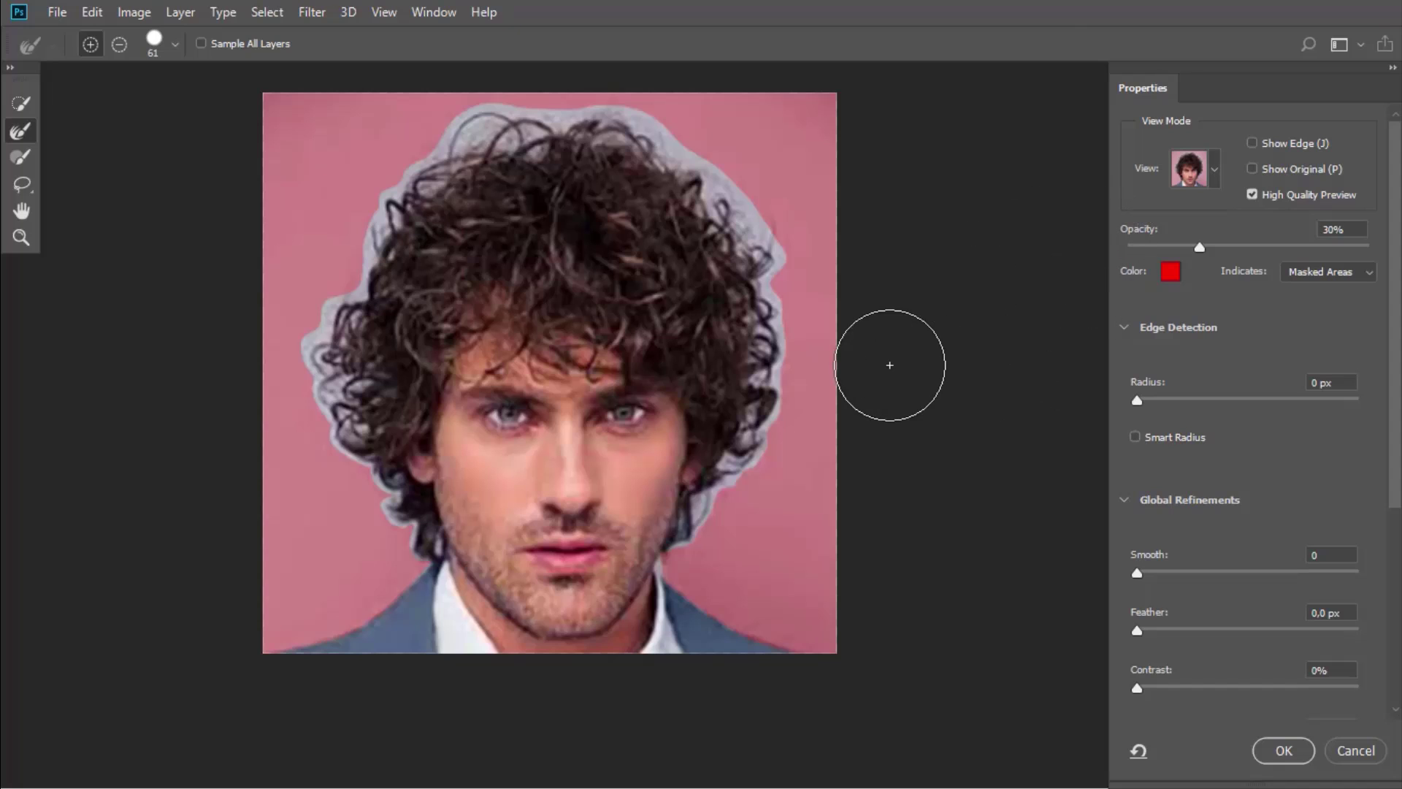
mouse_move(745, 495)
mouse_down()
mouse_move(726, 538)
mouse_move(764, 501)
mouse_move(777, 439)
mouse_move(776, 489)
mouse_move(778, 472)
mouse_up()
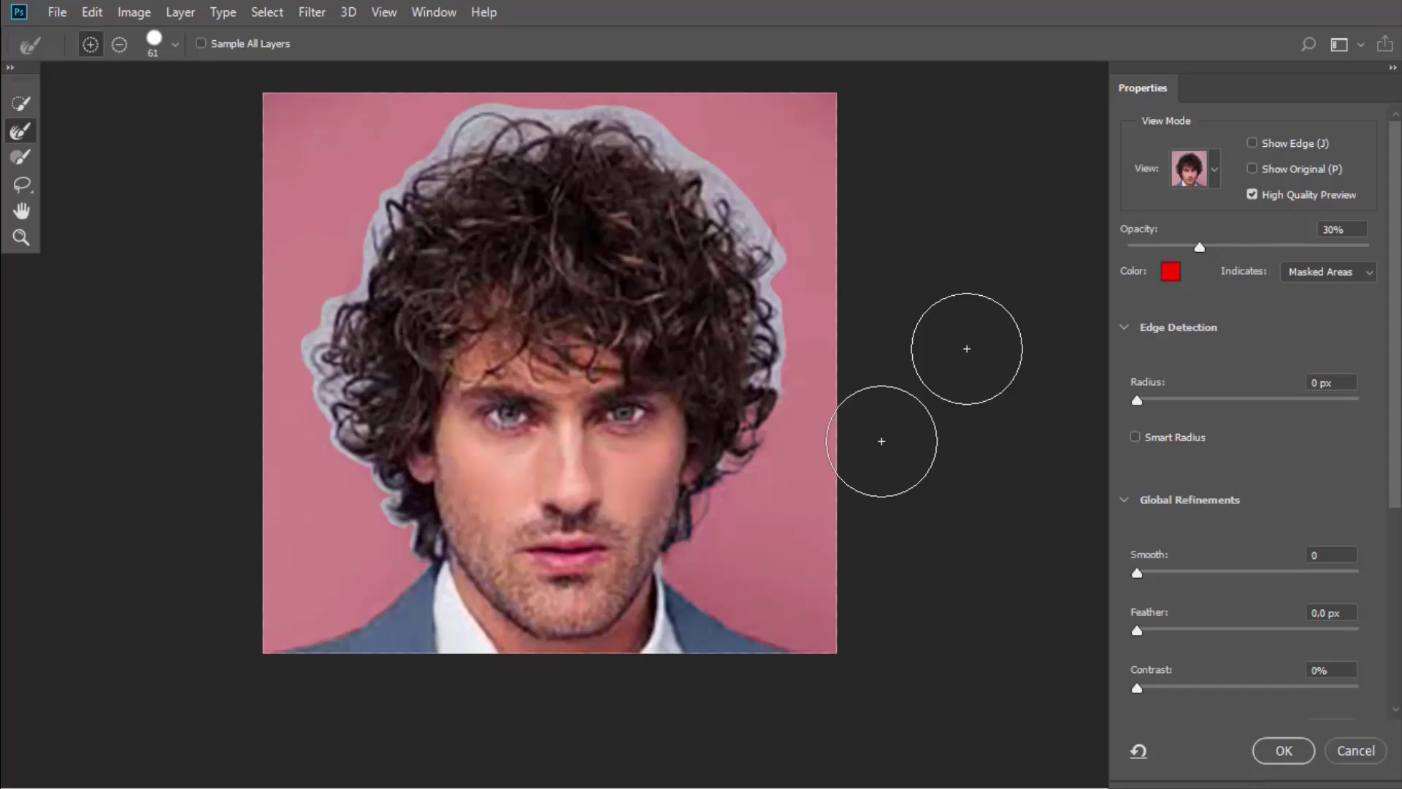
mouse_move(768, 494)
mouse_down()
mouse_move(797, 382)
mouse_move(786, 275)
mouse_move(797, 289)
mouse_move(775, 227)
mouse_move(699, 138)
mouse_move(637, 101)
mouse_move(564, 96)
mouse_move(468, 121)
mouse_move(419, 156)
mouse_move(300, 306)
mouse_move(284, 359)
mouse_move(332, 395)
mouse_move(366, 541)
mouse_up()
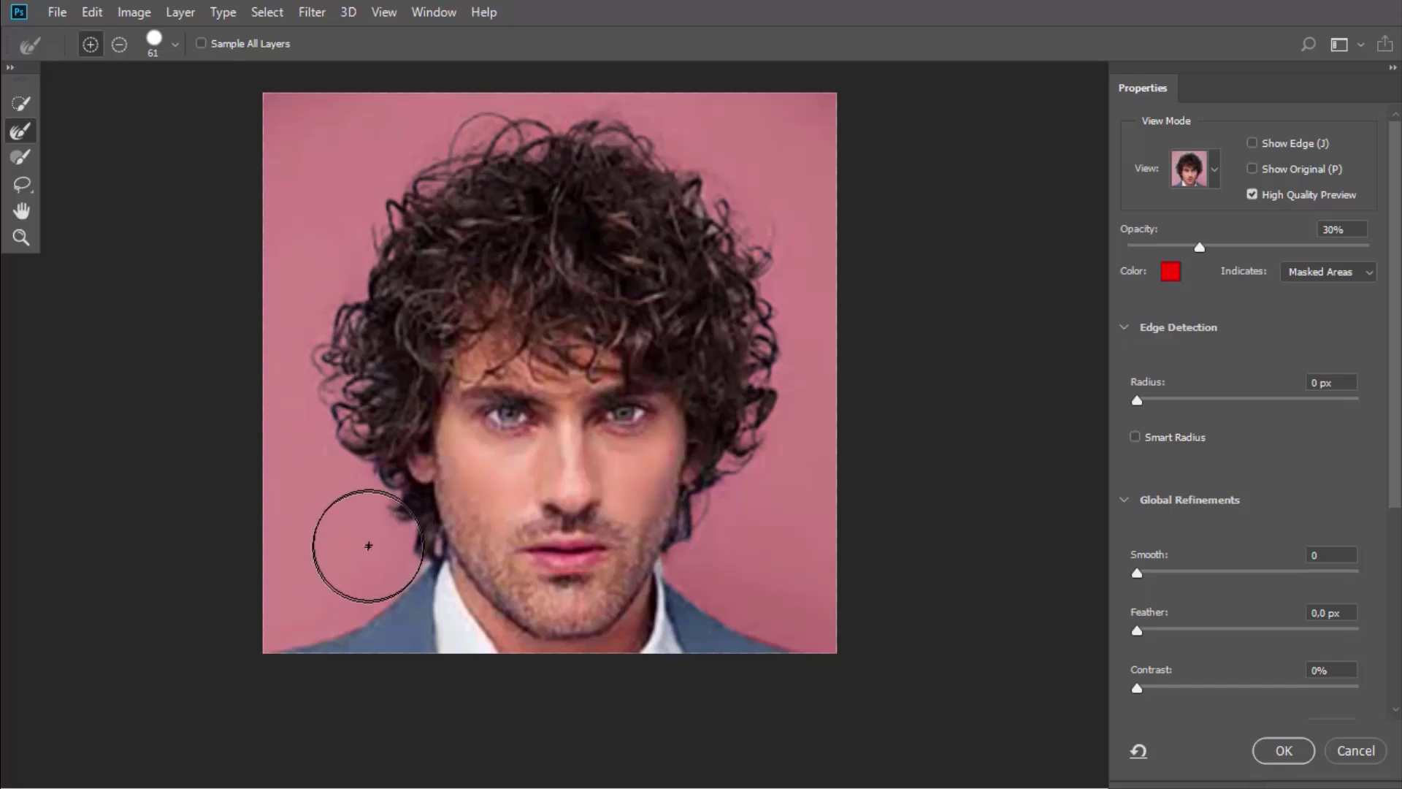
mouse_move(299, 313)
mouse_down()
mouse_move(316, 276)
mouse_move(470, 109)
mouse_move(760, 138)
mouse_move(783, 227)
mouse_move(753, 157)
mouse_move(808, 370)
mouse_move(776, 526)
mouse_move(730, 551)
mouse_move(799, 401)
mouse_move(733, 186)
mouse_move(590, 129)
mouse_move(439, 150)
mouse_move(407, 141)
mouse_up()
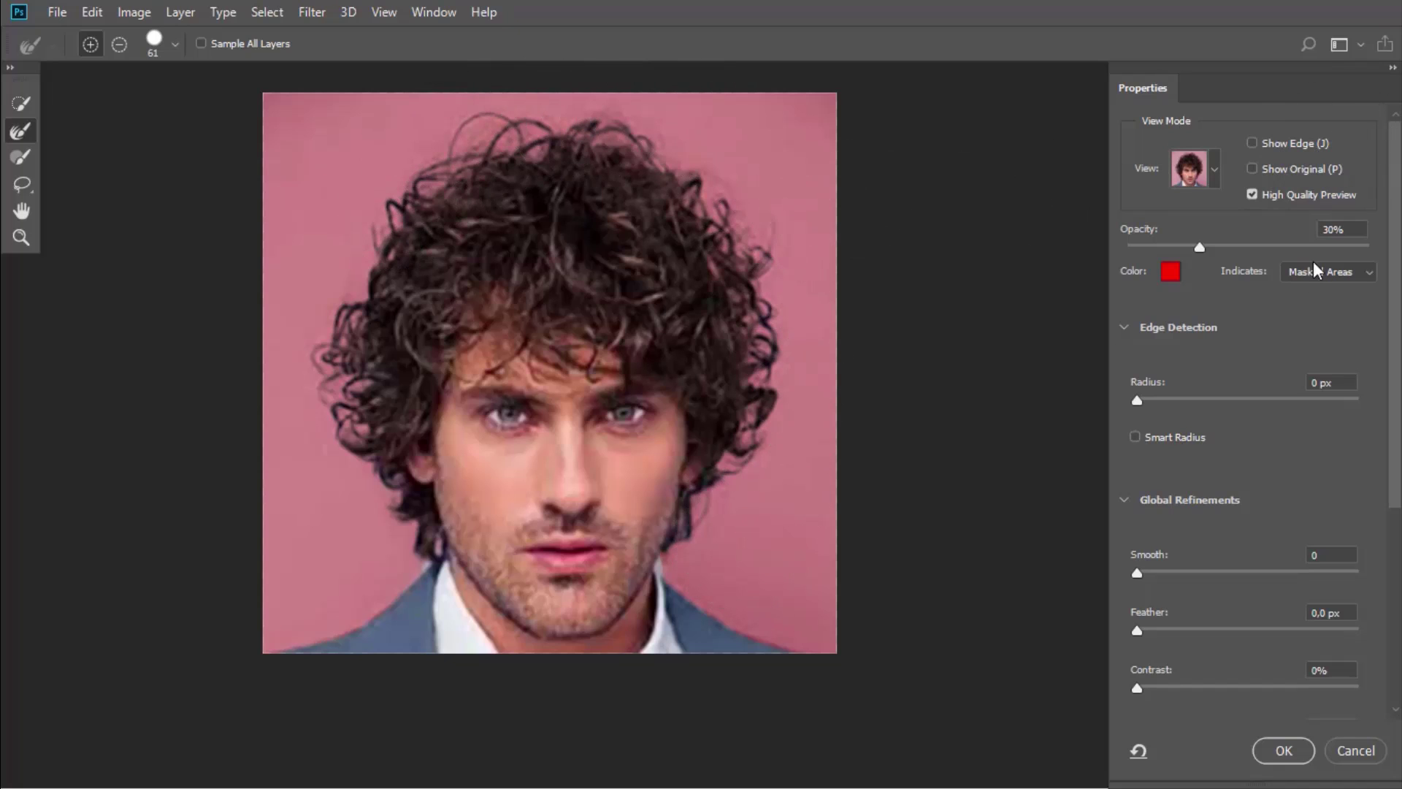
- Try several opacities for the red mask overlay and set it to 25%
click(1179, 245)
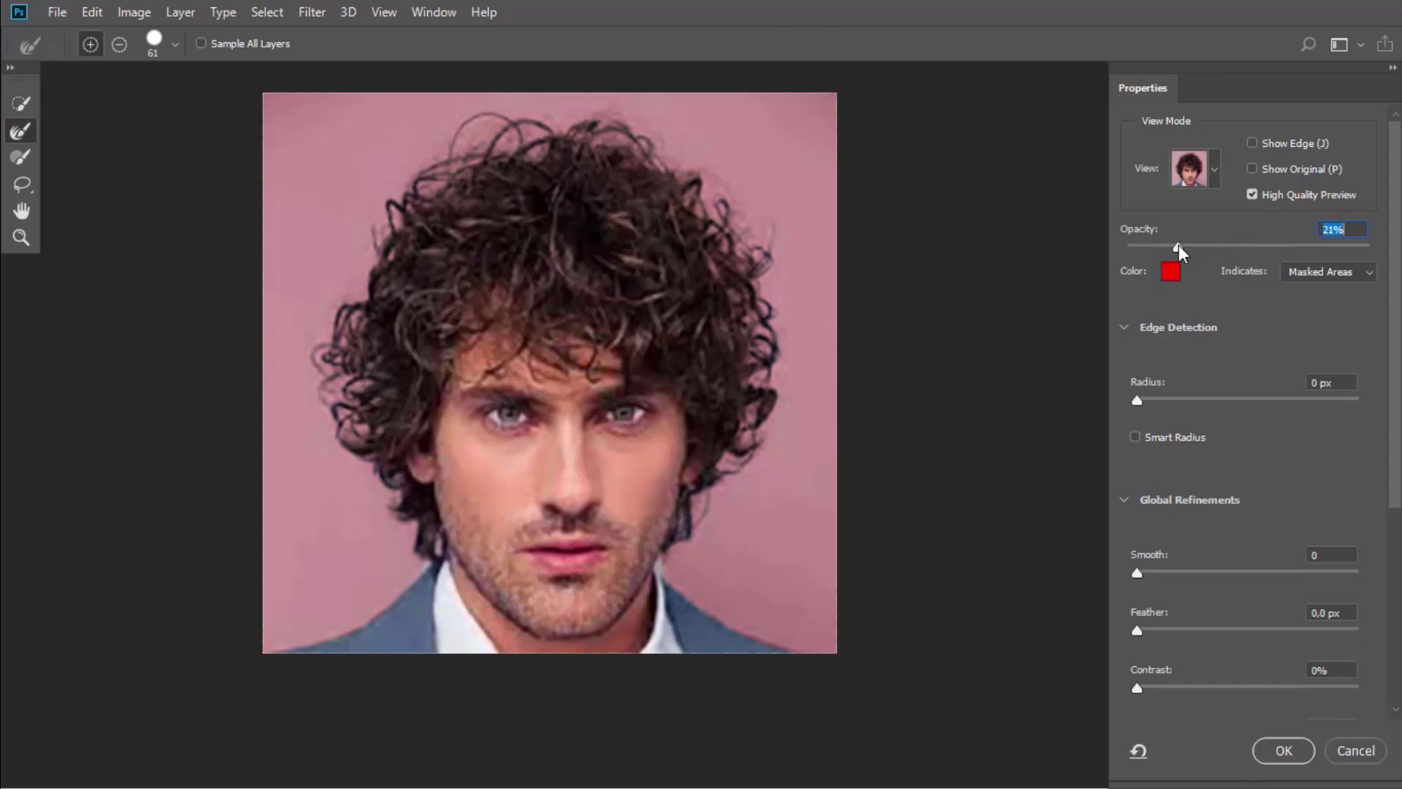
click(1159, 246)
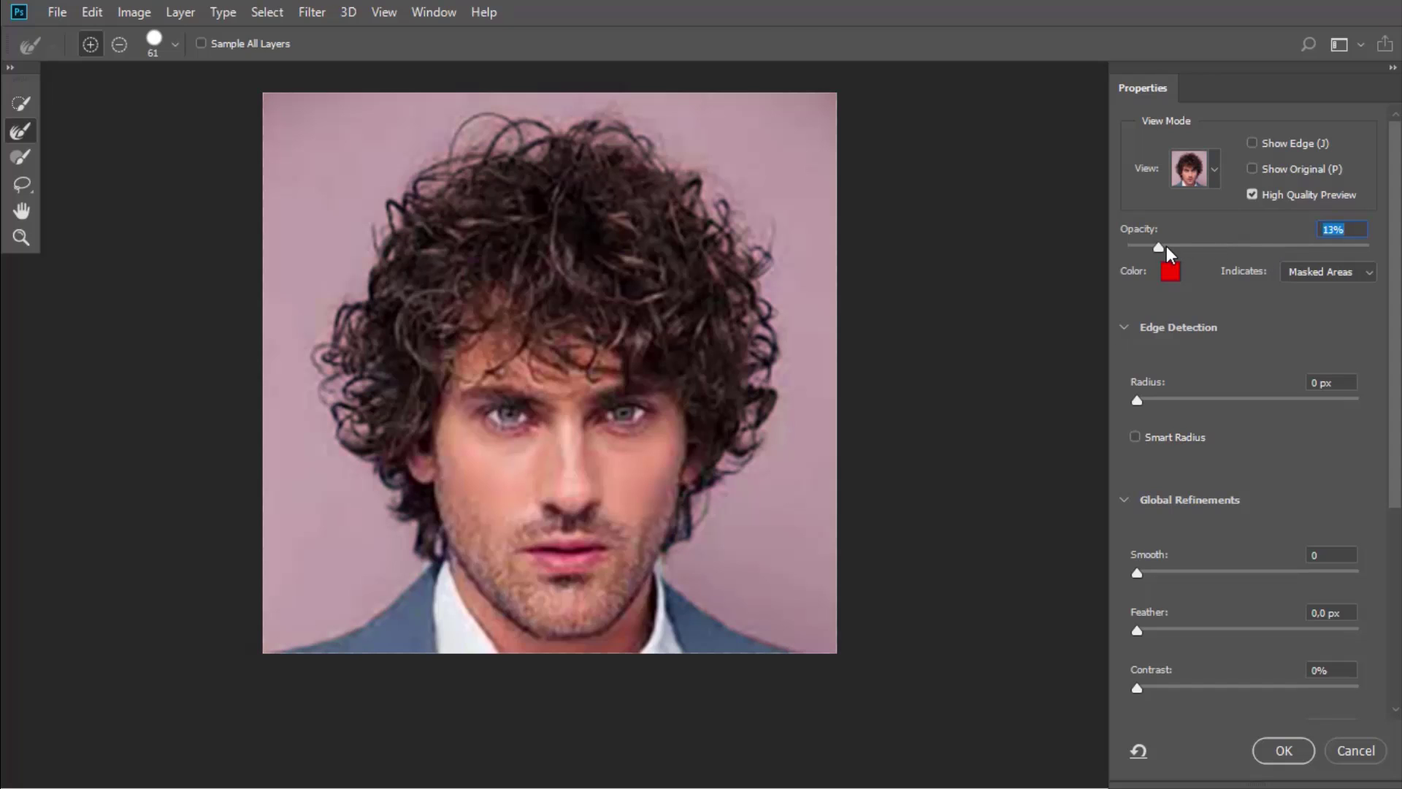
click(1239, 246)
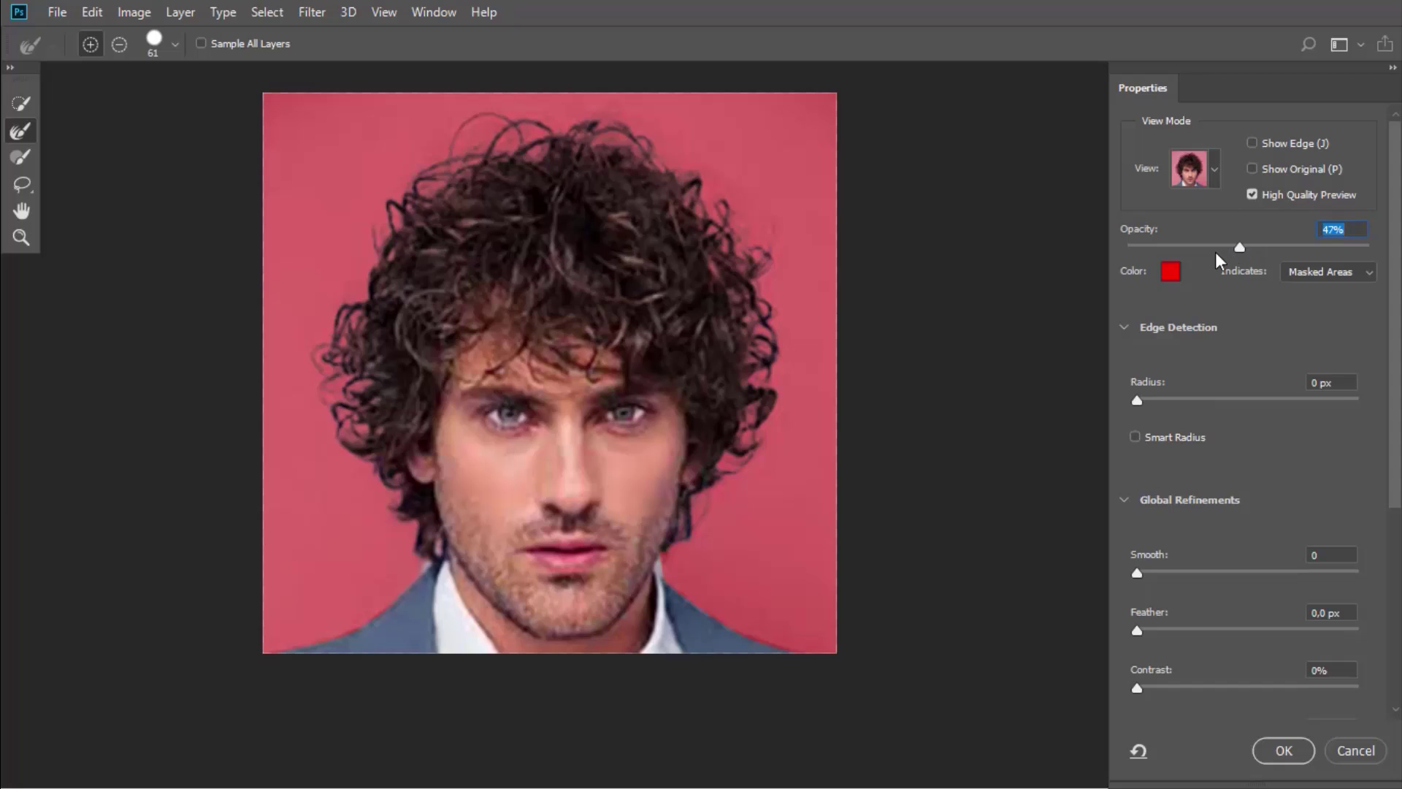
click(1215, 252)
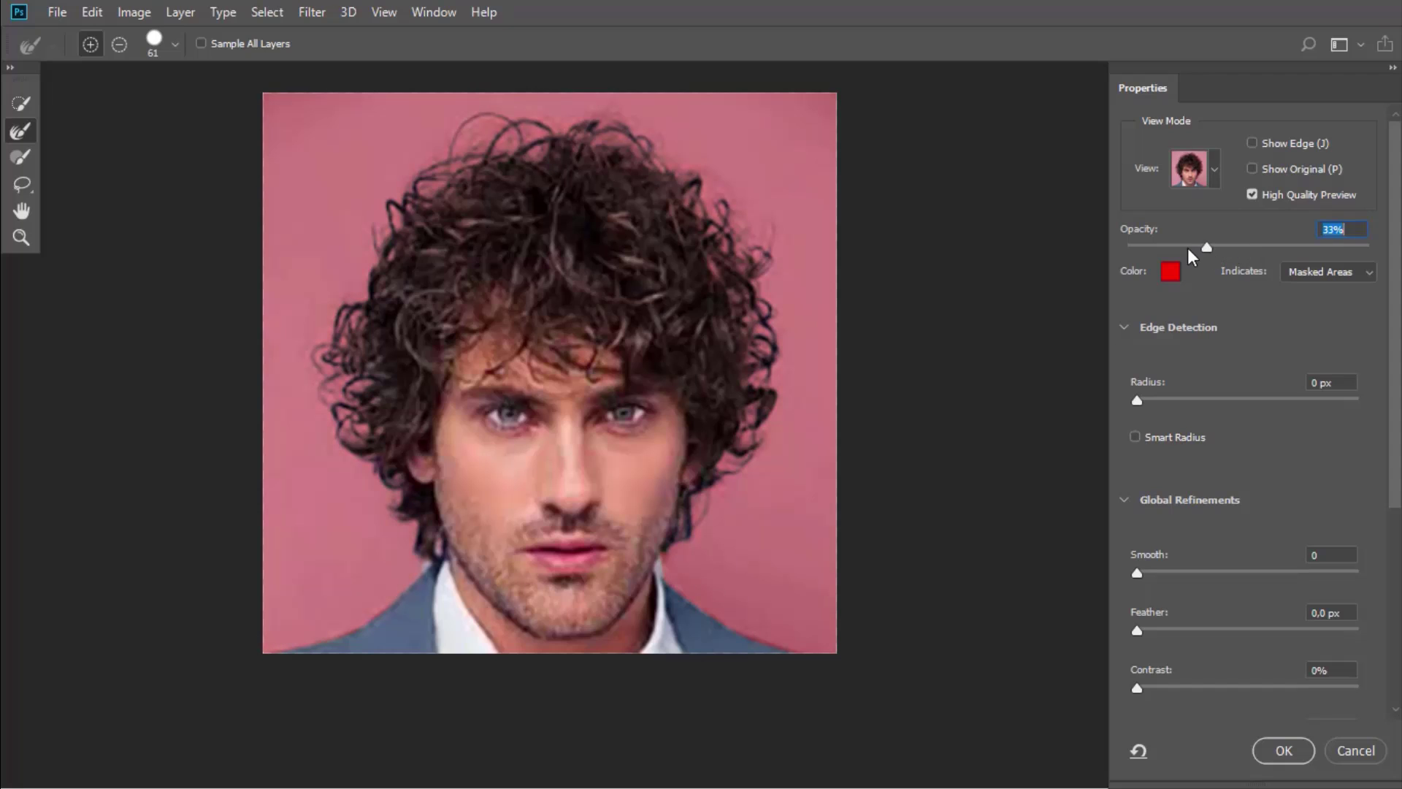
click(1187, 248)
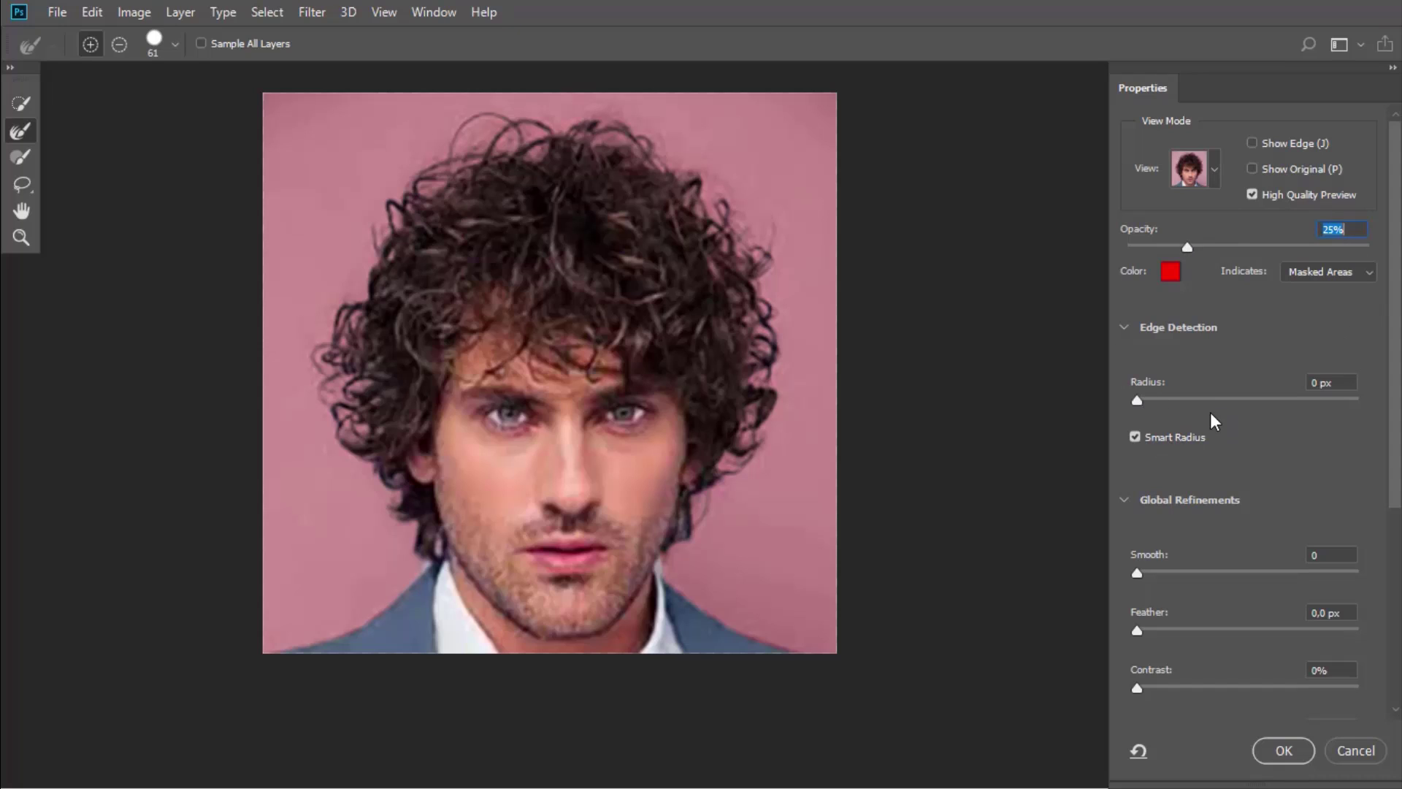
- Enable Smart Radius, try an edge detection radius of 1 px, and return the radius to 0 px
mouse_move(1145, 400)
mouse_down()
mouse_move(1356, 396)
mouse_move(1165, 398)
mouse_up()
scroll(1168, 518, down, 1)
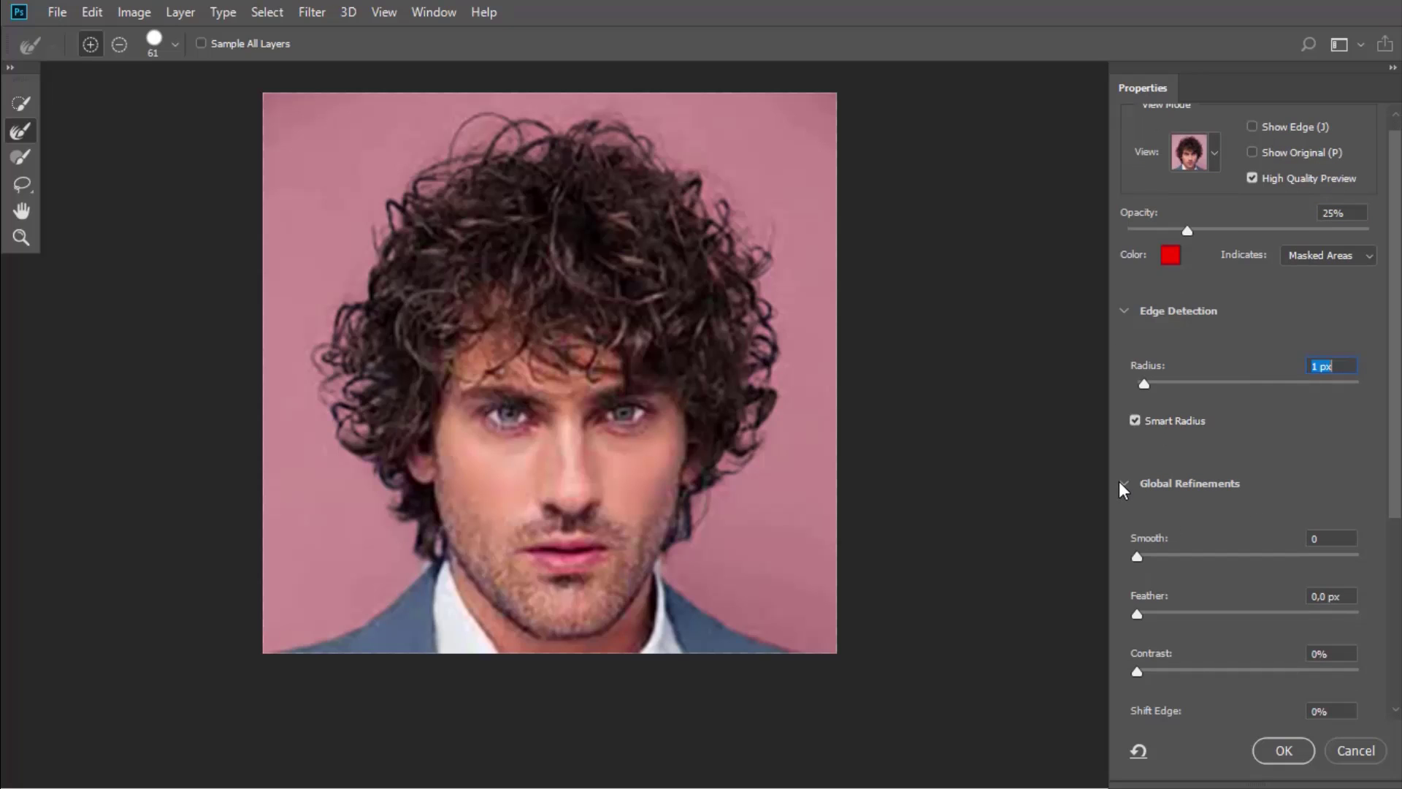
click(1122, 482)
click(1129, 483)
scroll(1207, 534, down, 3)
scroll(1219, 555, down, 6)
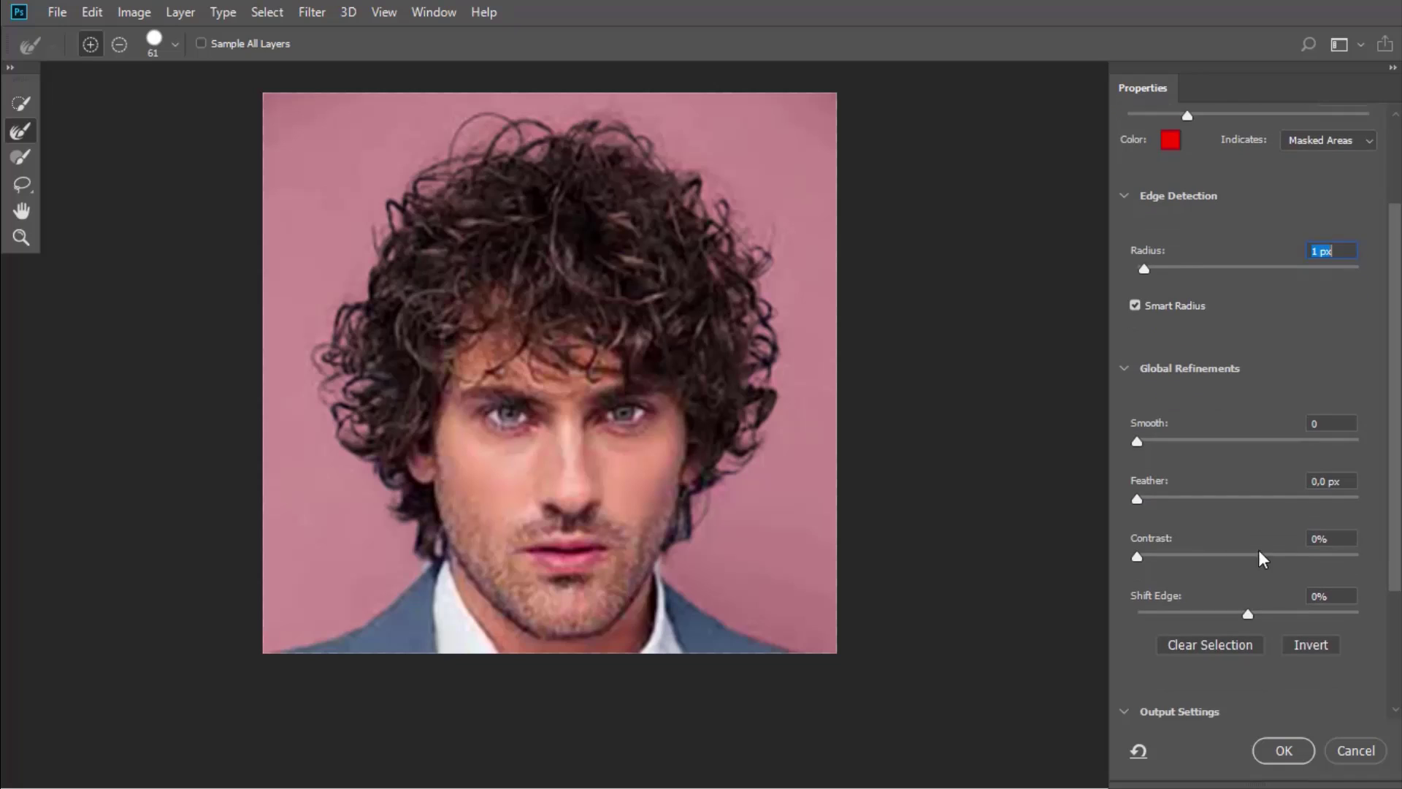
scroll(1284, 597, down, 1)
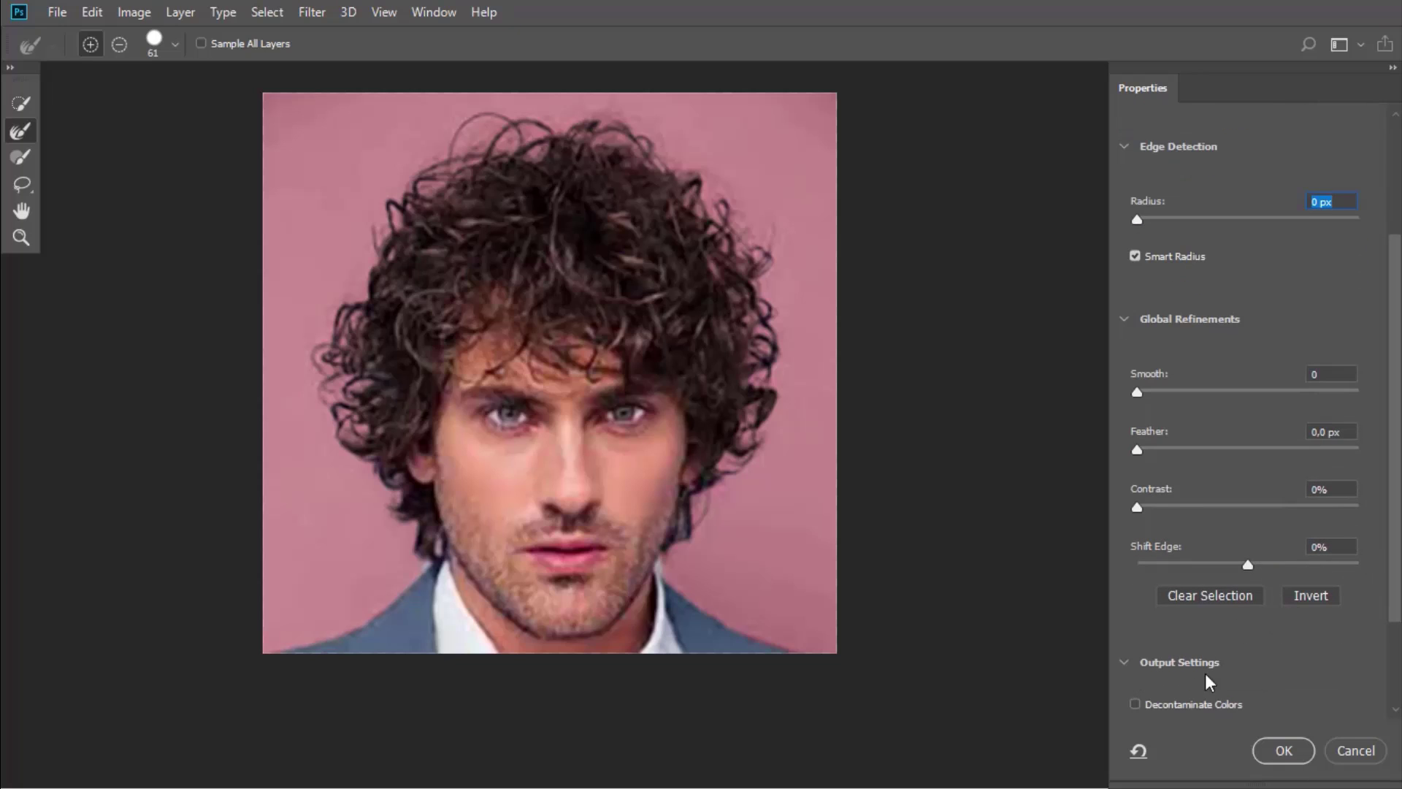
- Enable Decontaminate Colors and output the refined selection as a New Layer with Layer Mask
click(1135, 704)
scroll(1205, 548, down, 2)
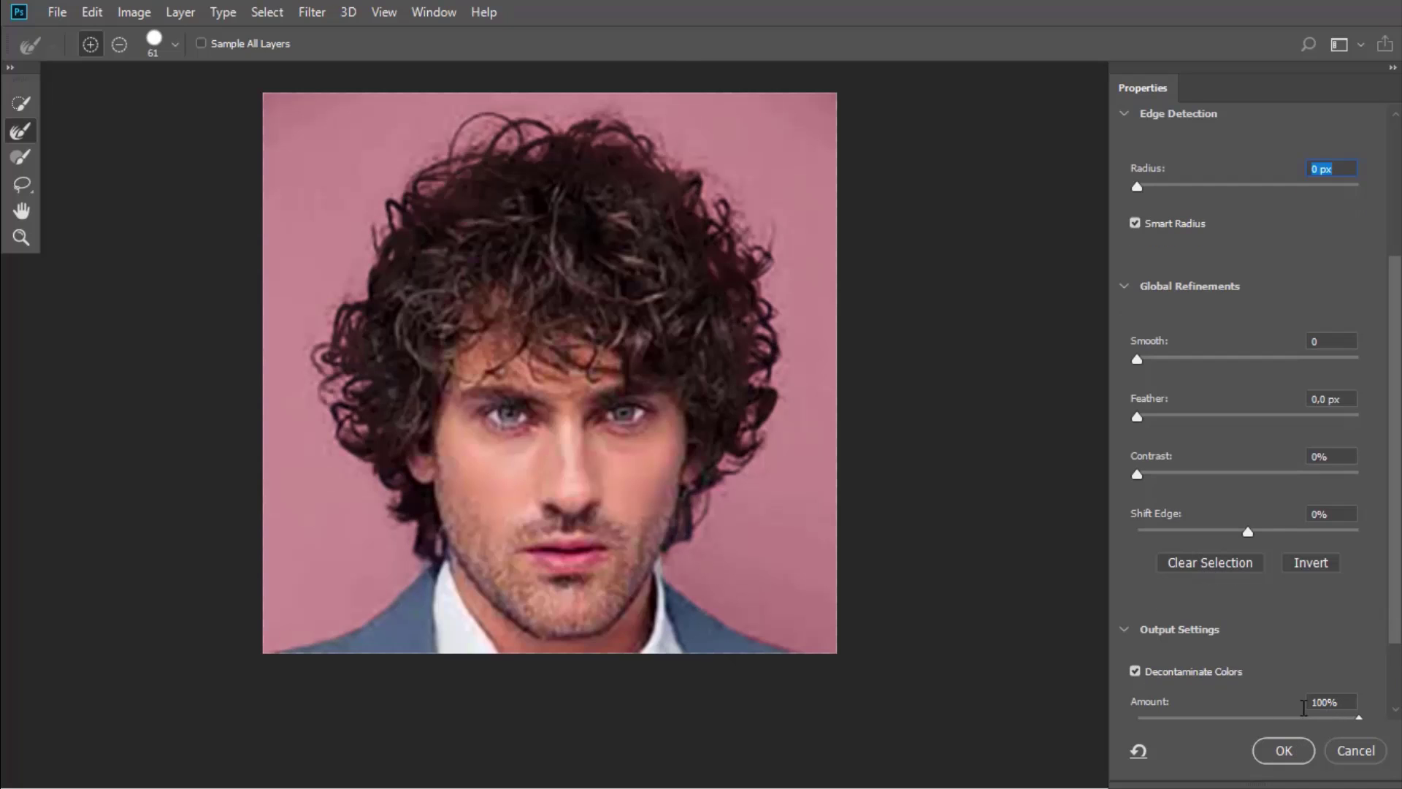
scroll(1334, 702, down, 6)
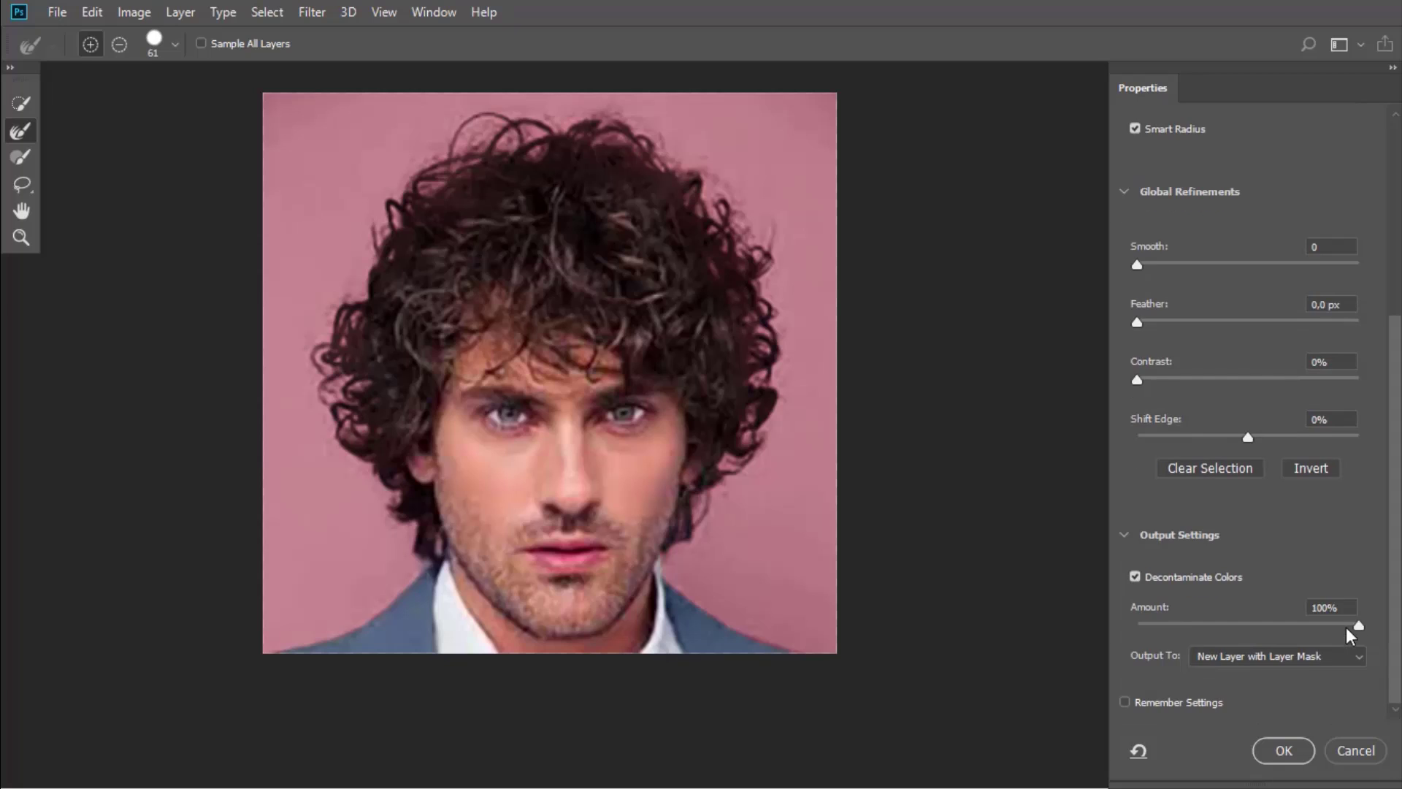
click(1345, 657)
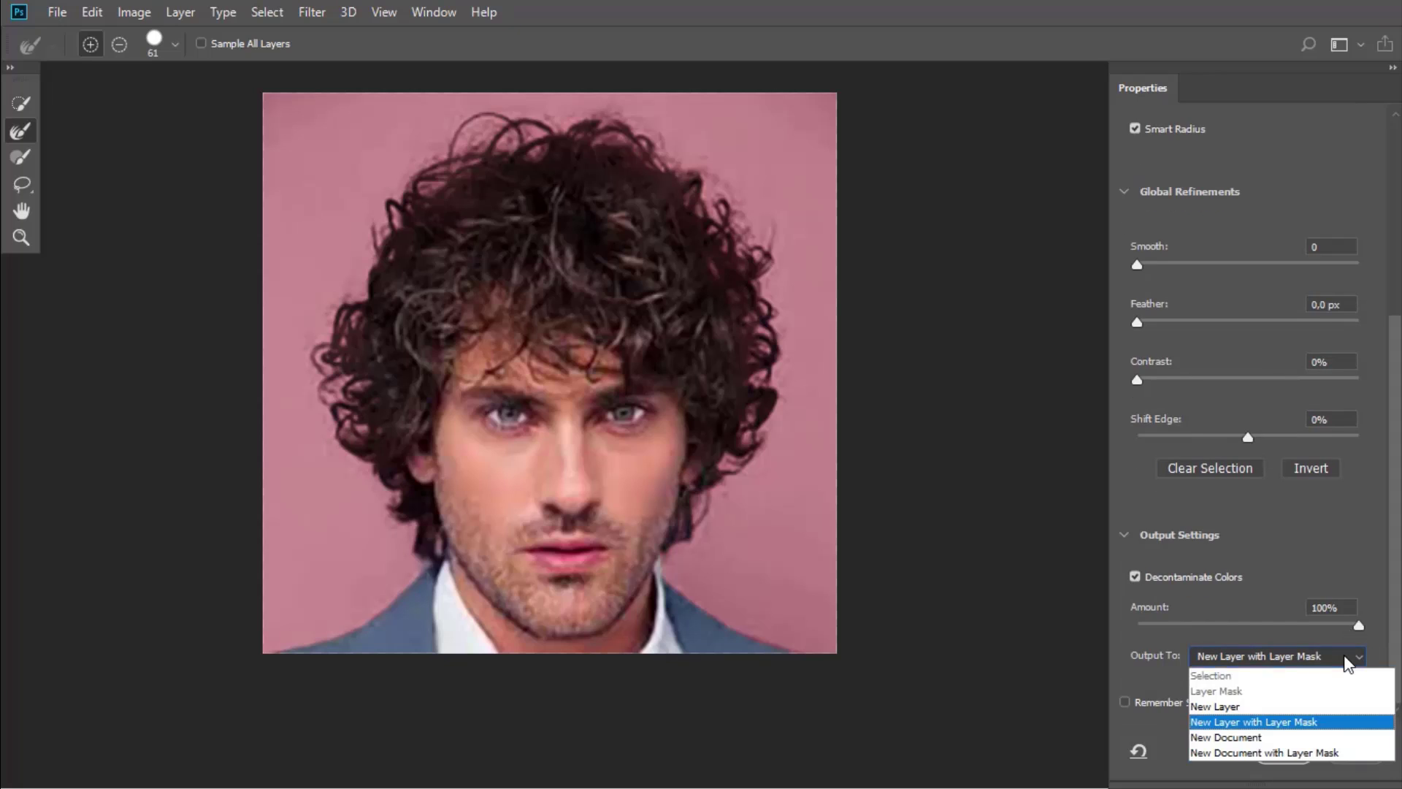
click(1331, 721)
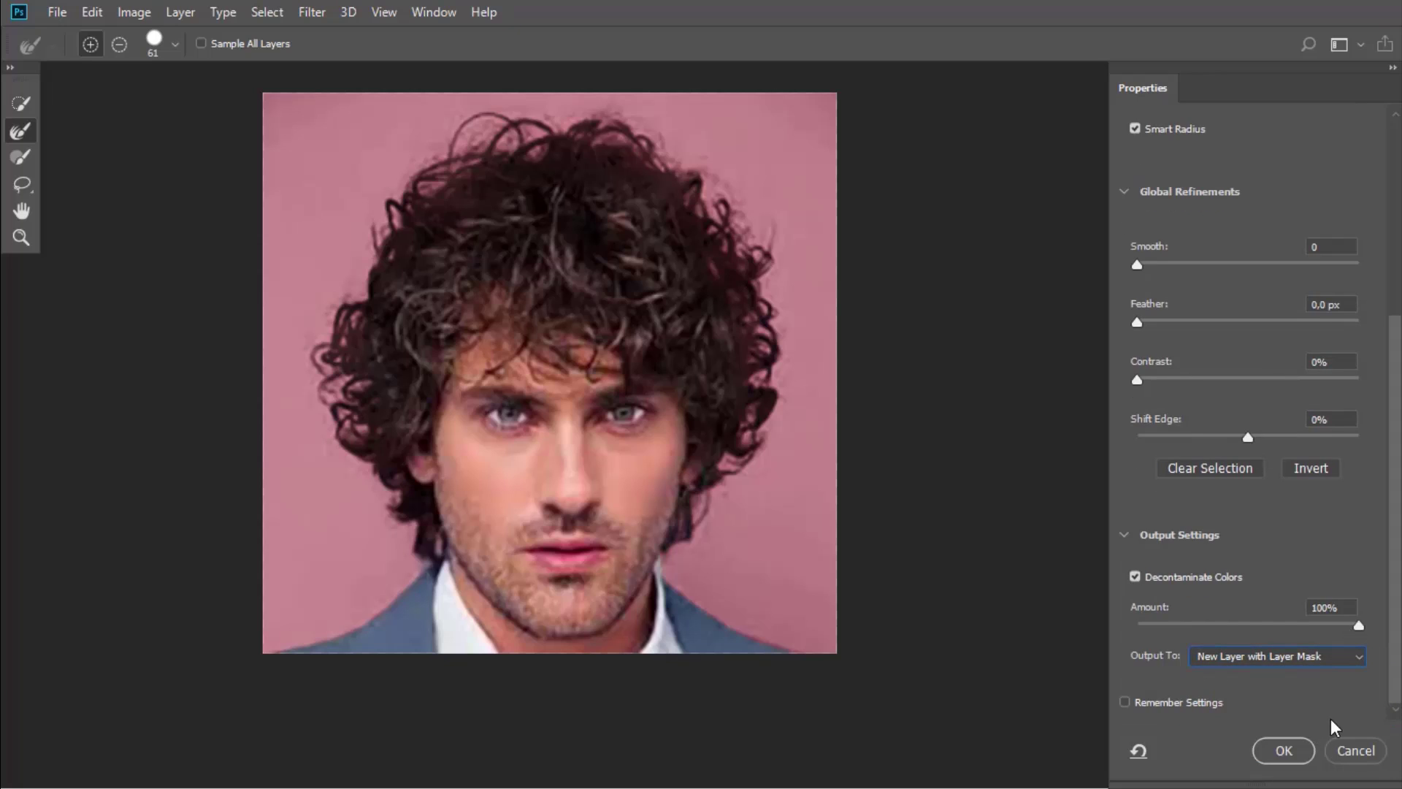
click(1279, 748)
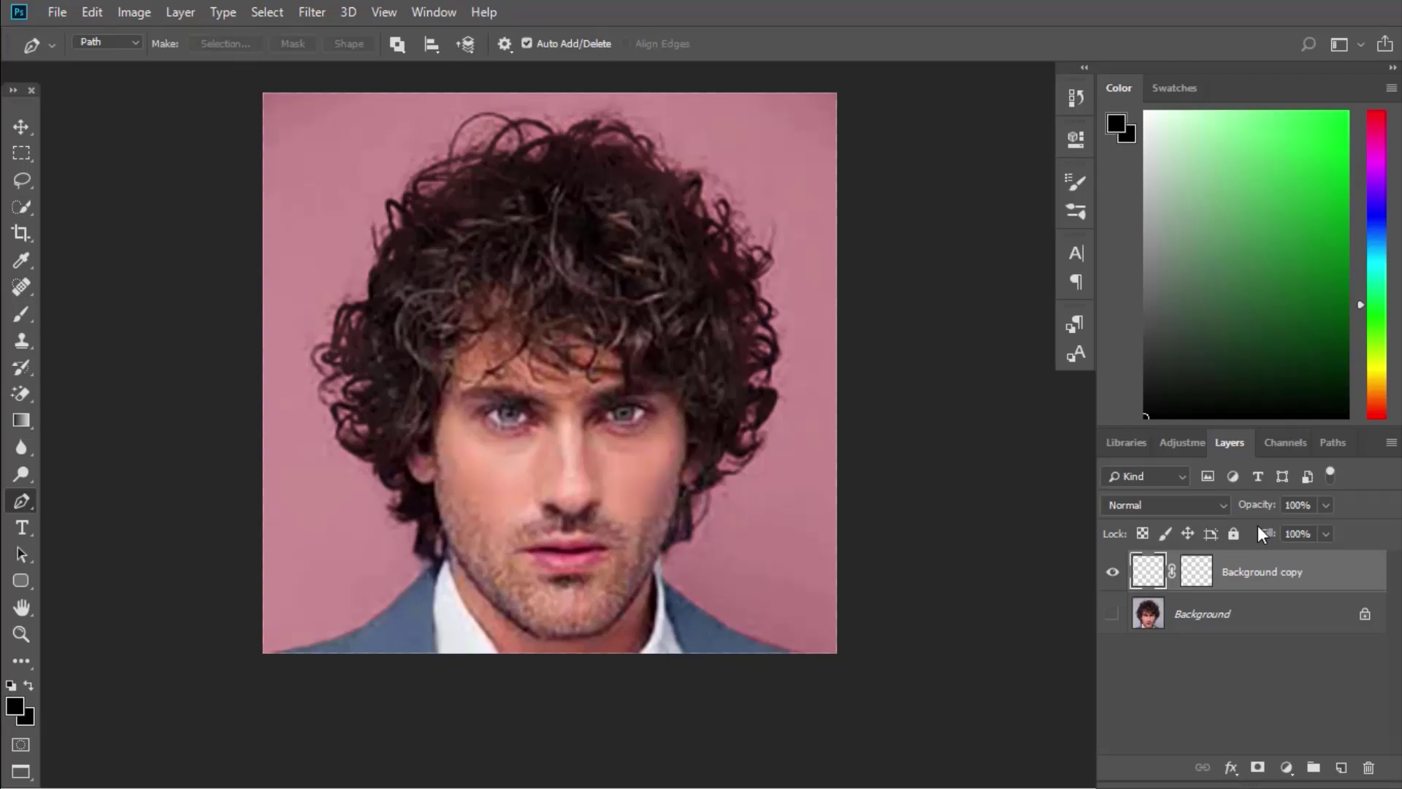
- Add a new layer, fill it with bright green, and place it beneath the masked Background copy layer
click(1342, 767)
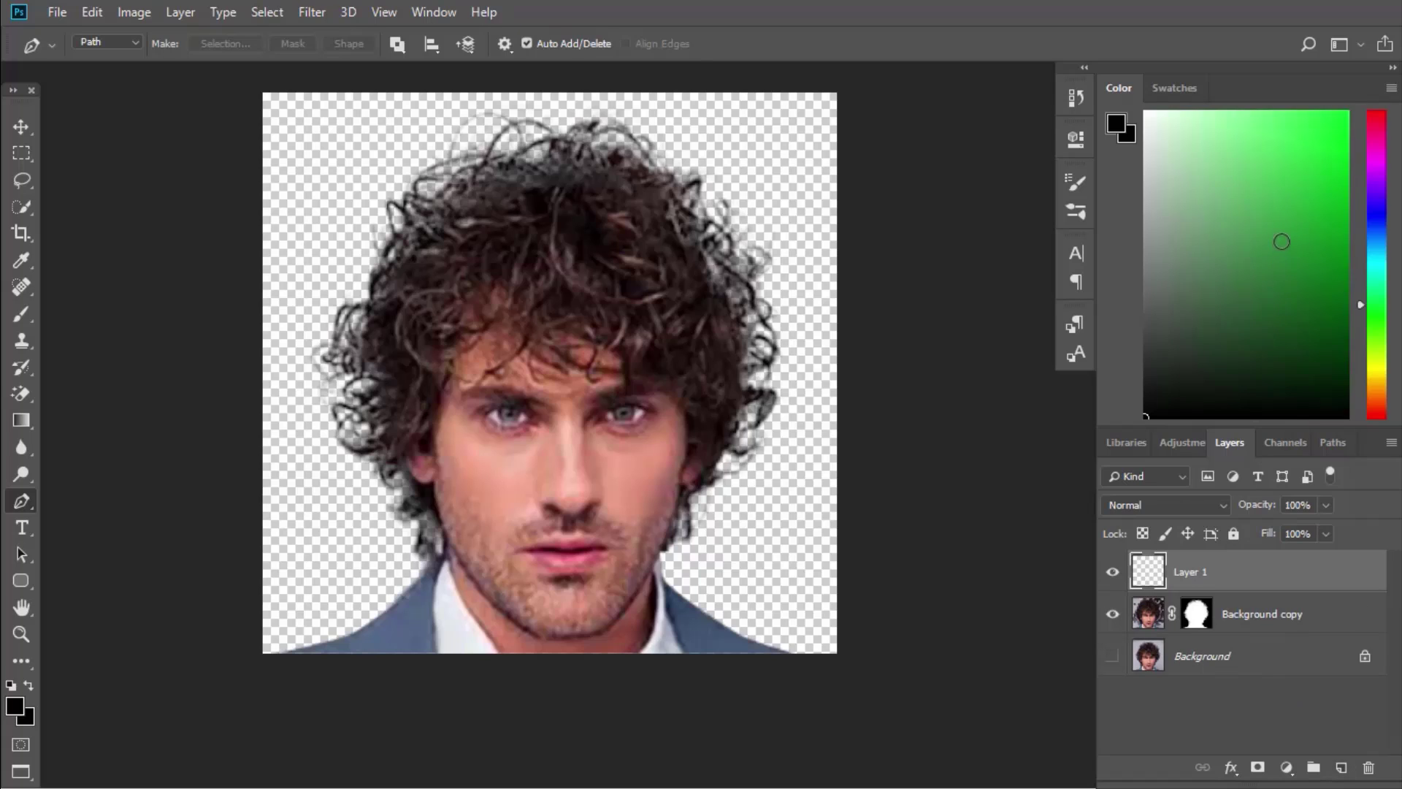
click(1347, 111)
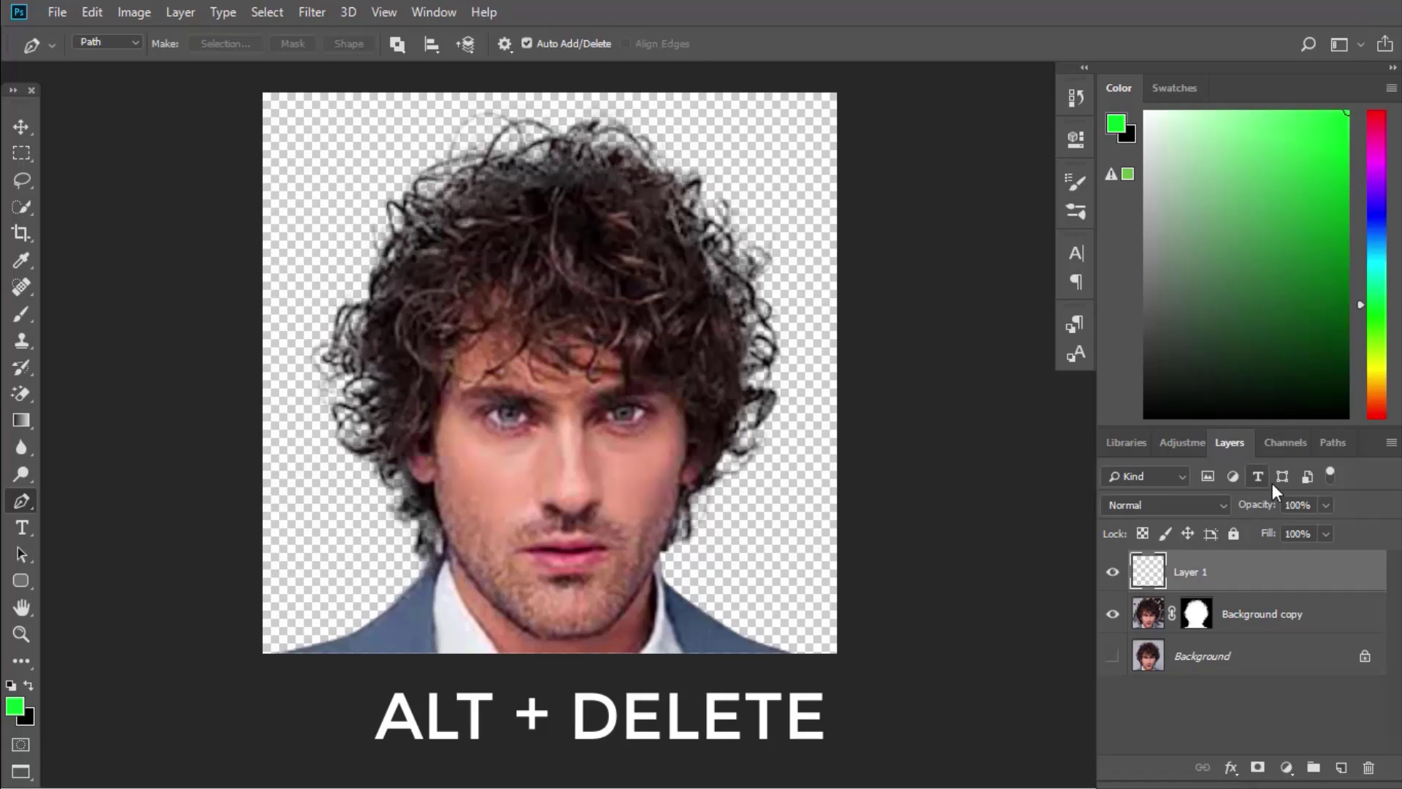
key(alt+Delete)
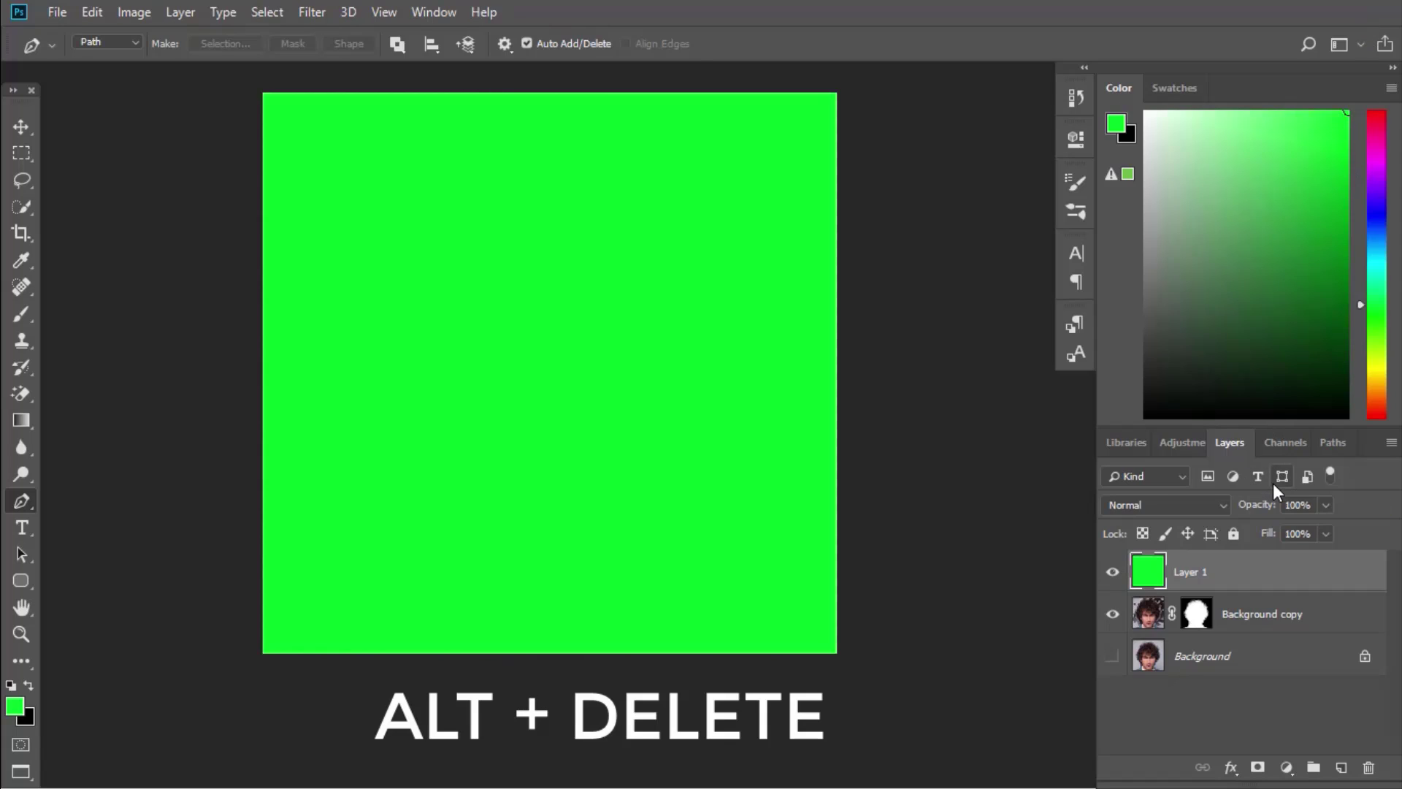
drag(1298, 628, 1279, 577)
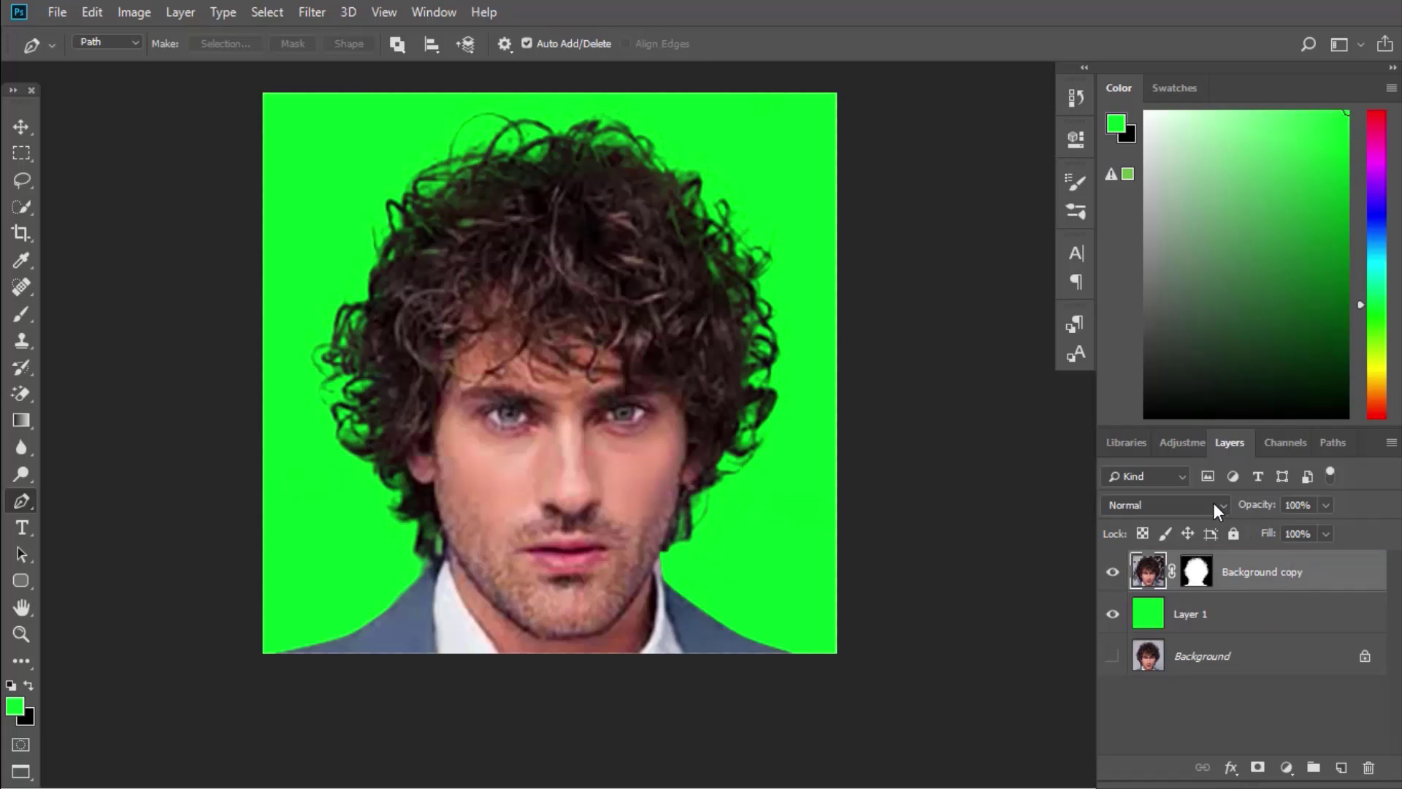
- Select the green fill layer and set the foreground color to a dark blue
click(1244, 617)
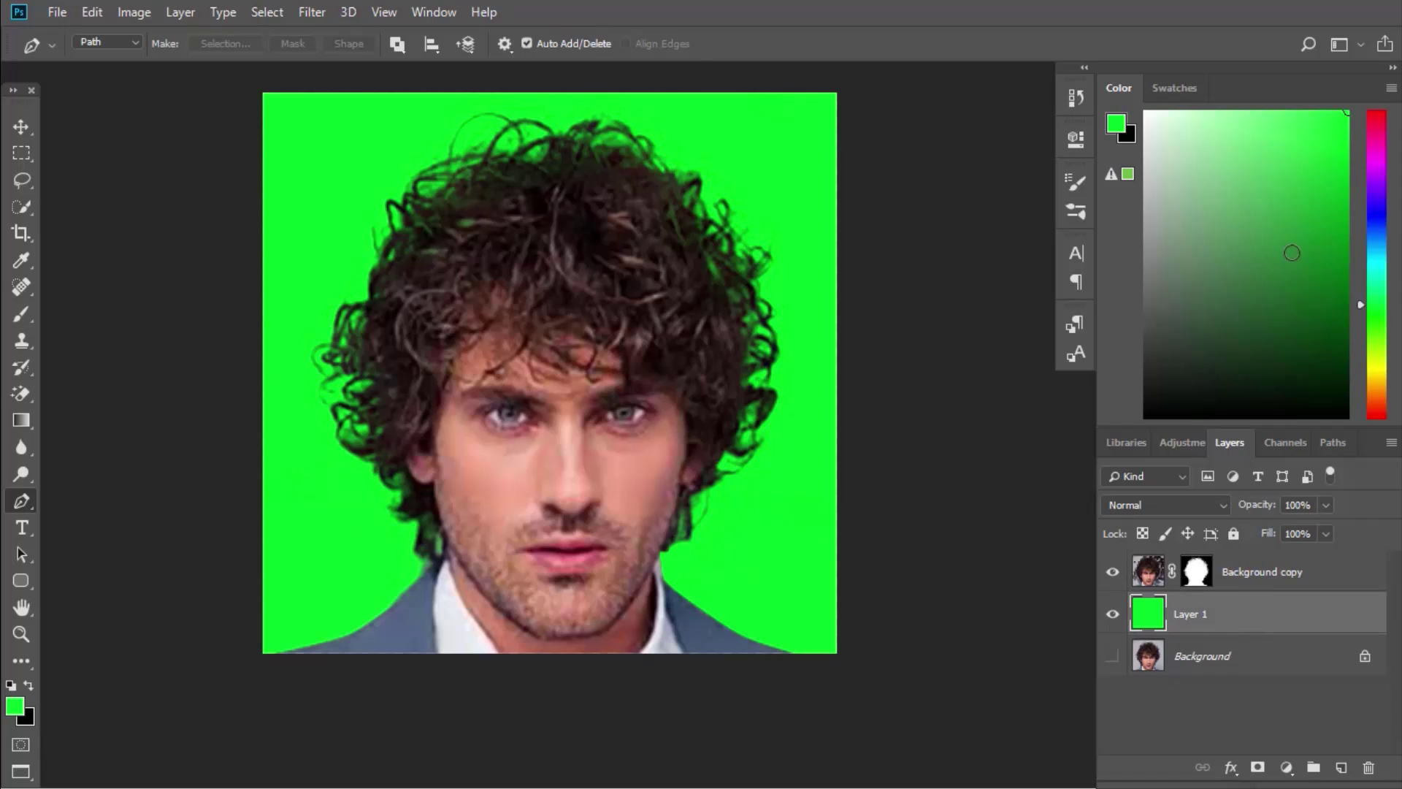
click(1382, 212)
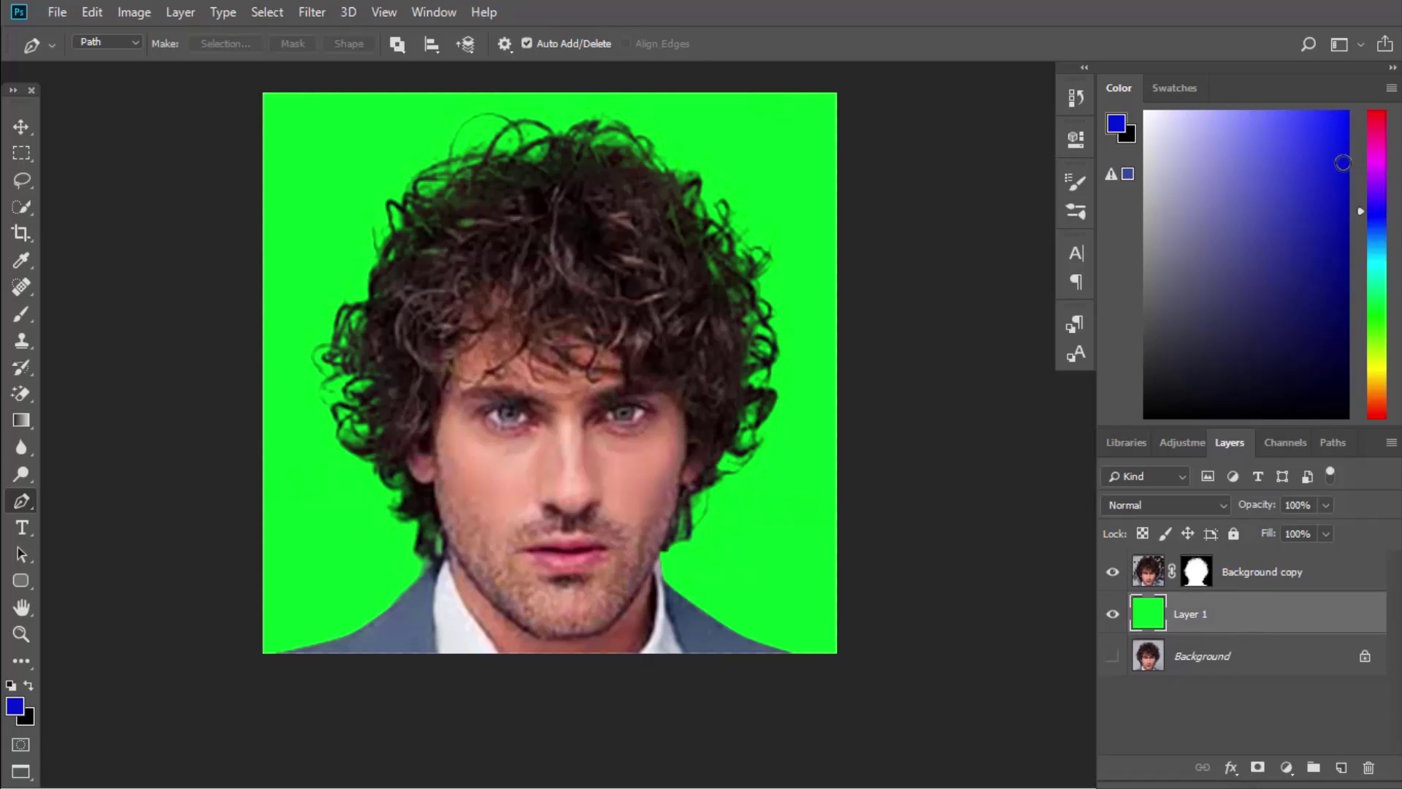
click(1324, 235)
- Apply a Hue/Saturation adjustment to the green fill layer with Hue set to -180
click(136, 12)
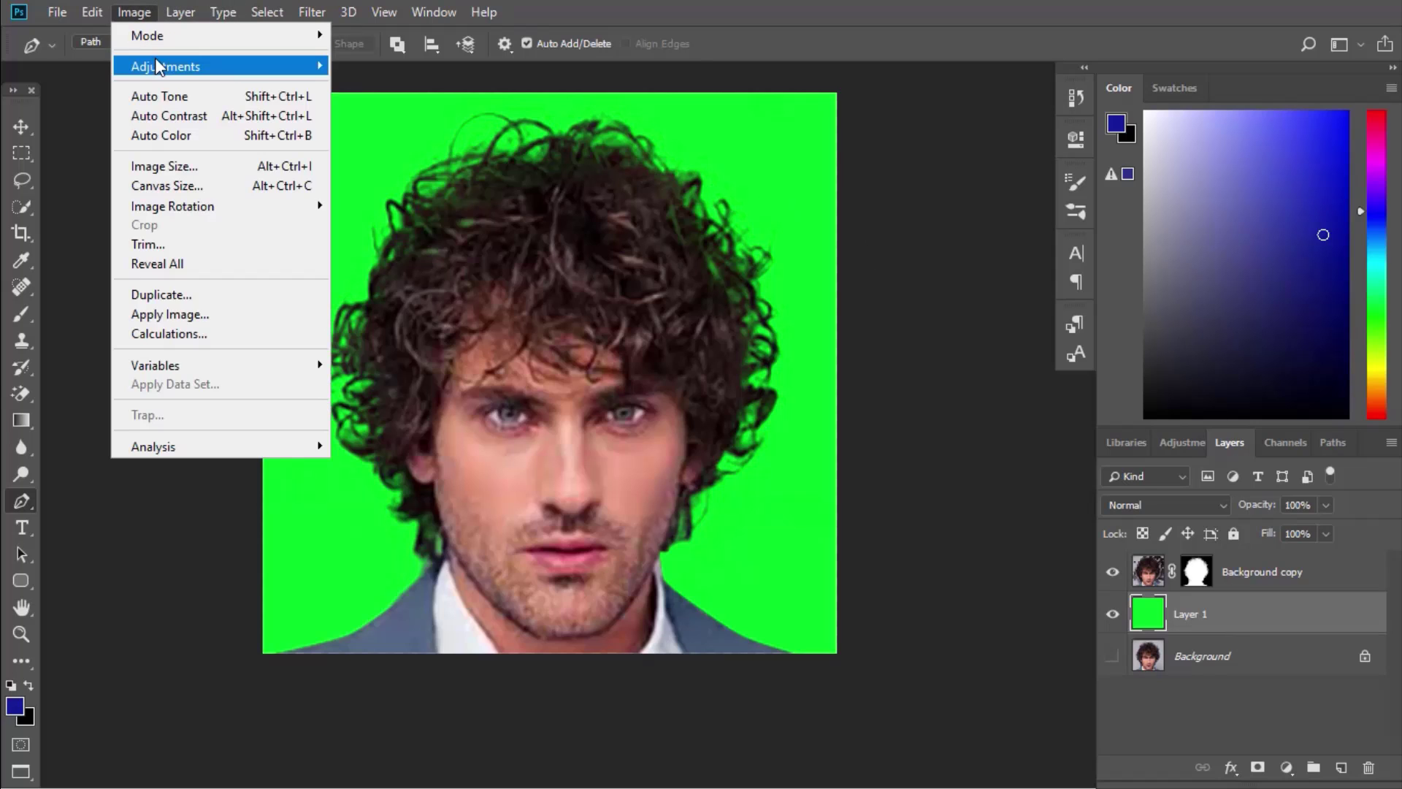
mouse_move(175, 66)
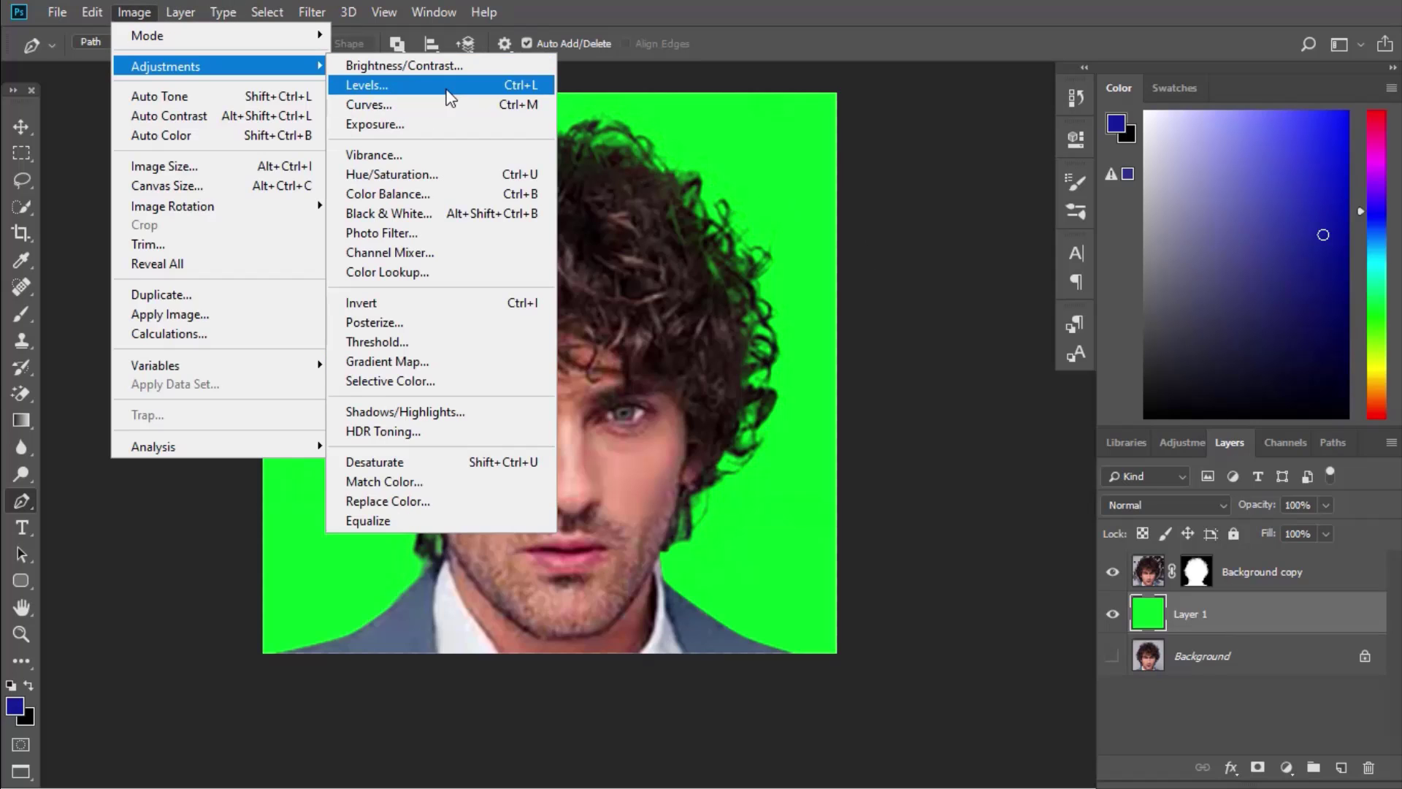
click(440, 176)
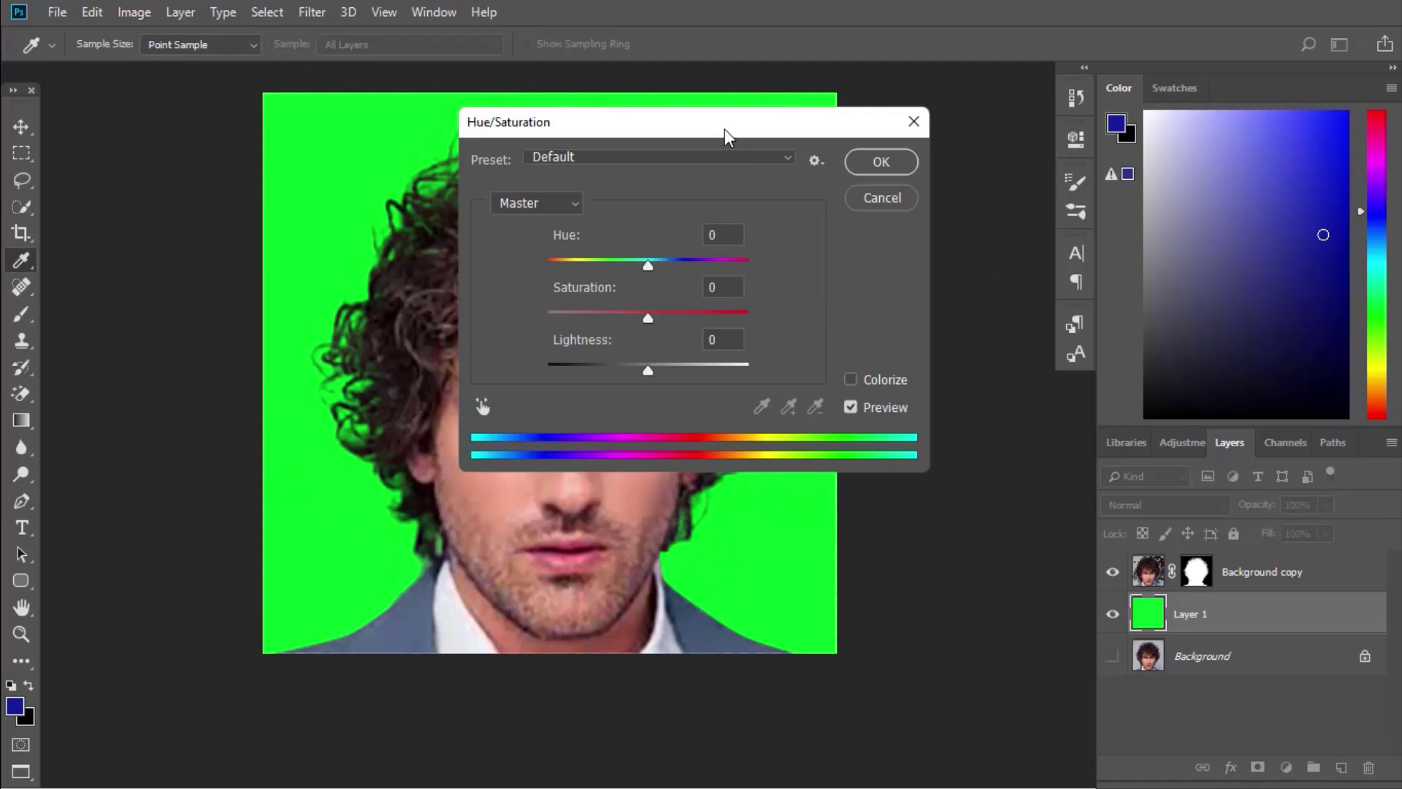
drag(724, 128, 1111, 81)
drag(1034, 217, 1148, 212)
drag(1113, 204, 918, 192)
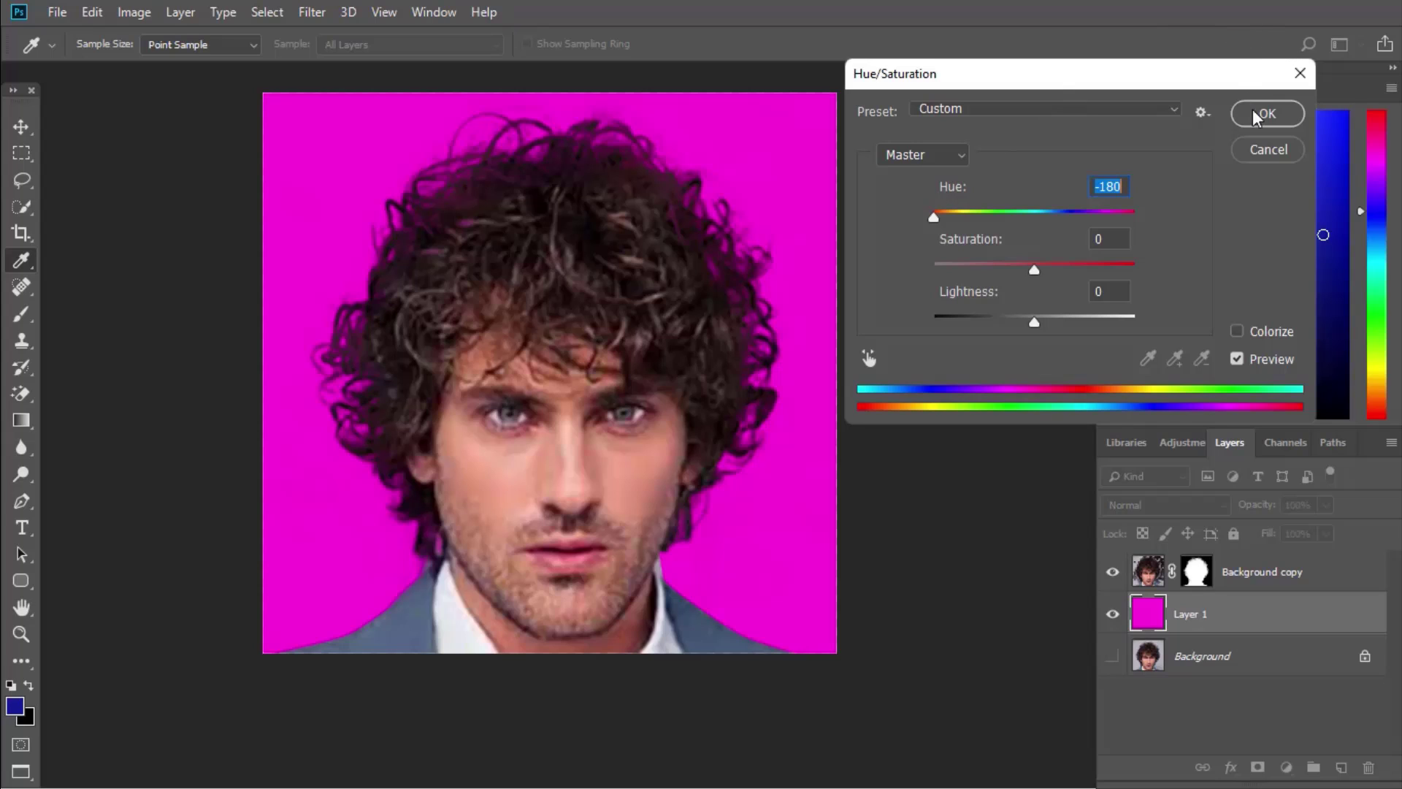
key(p)
key(Return)
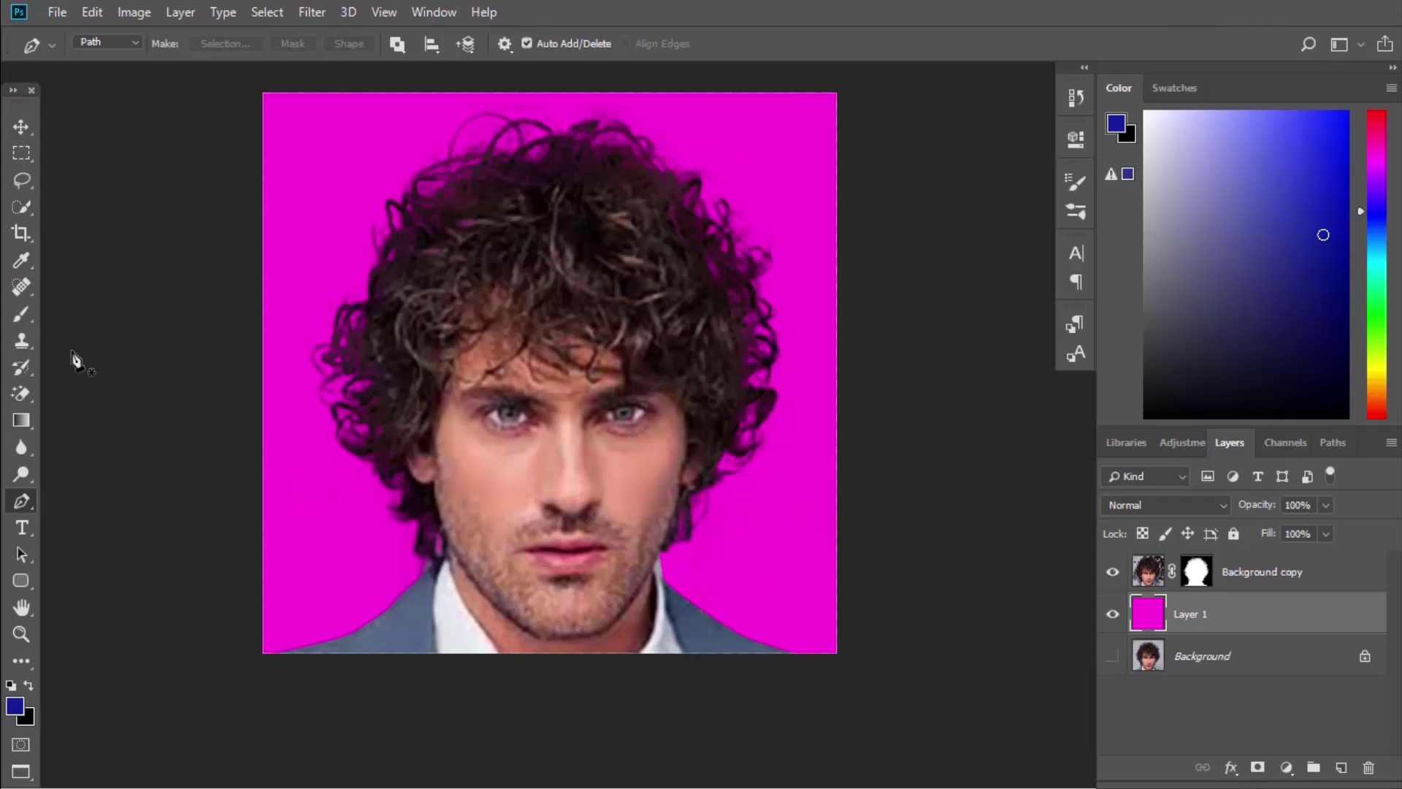